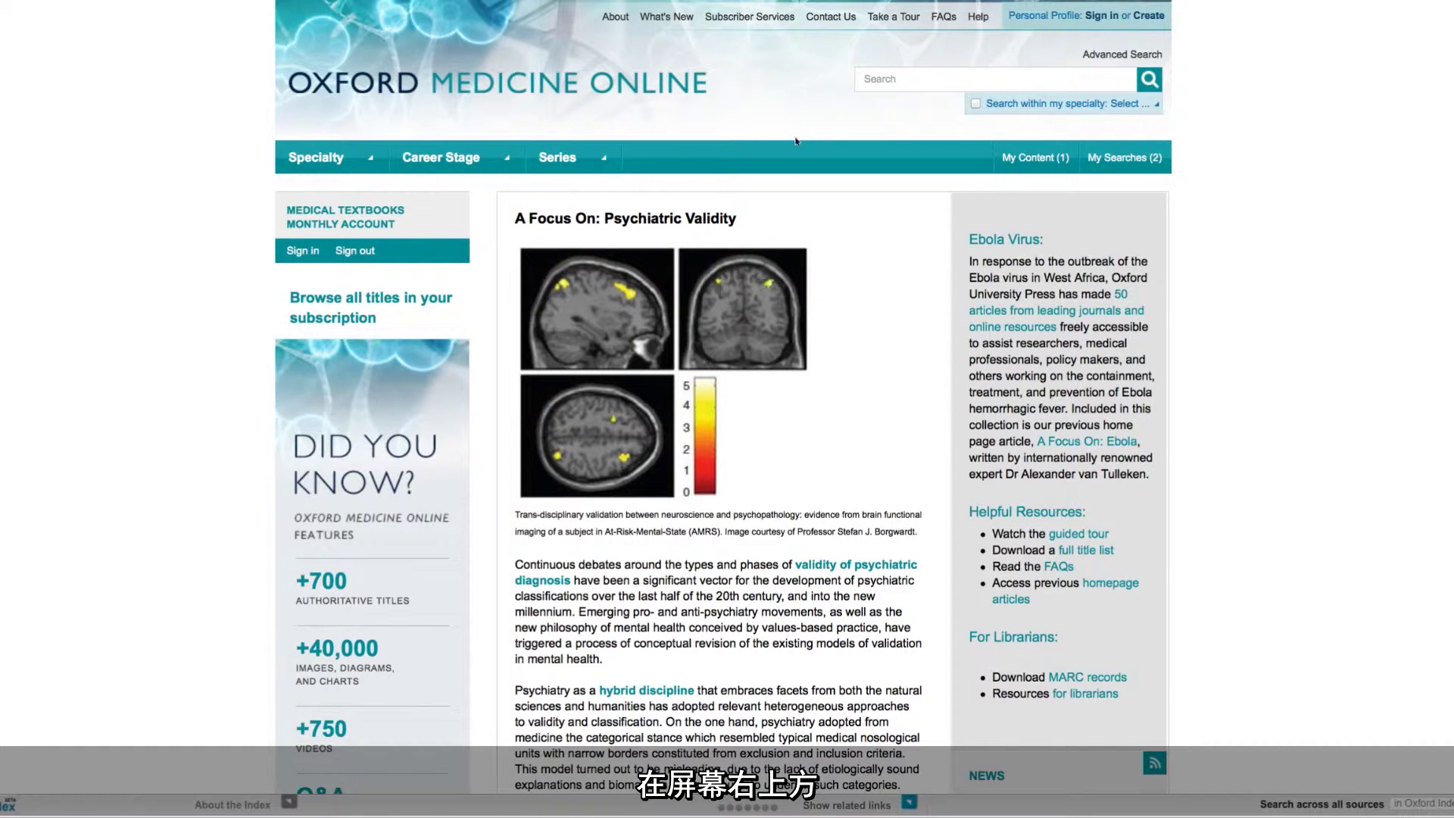
Check the specializations a site-wide search can be limited to, then dismiss the list
{"action": "left_click", "coordinate": [863, 80]}
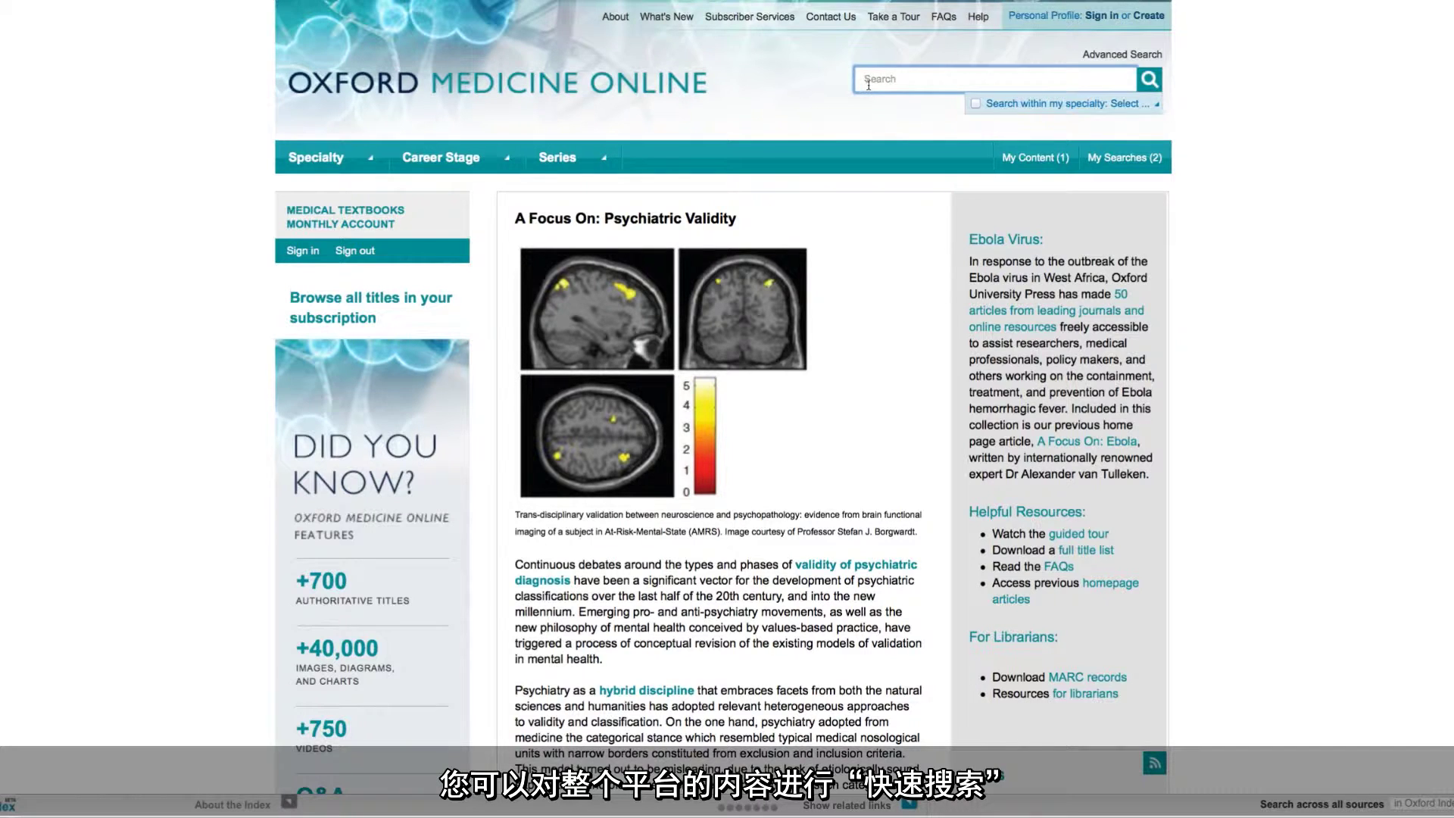
{"action": "left_click", "coordinate": [1157, 106]}
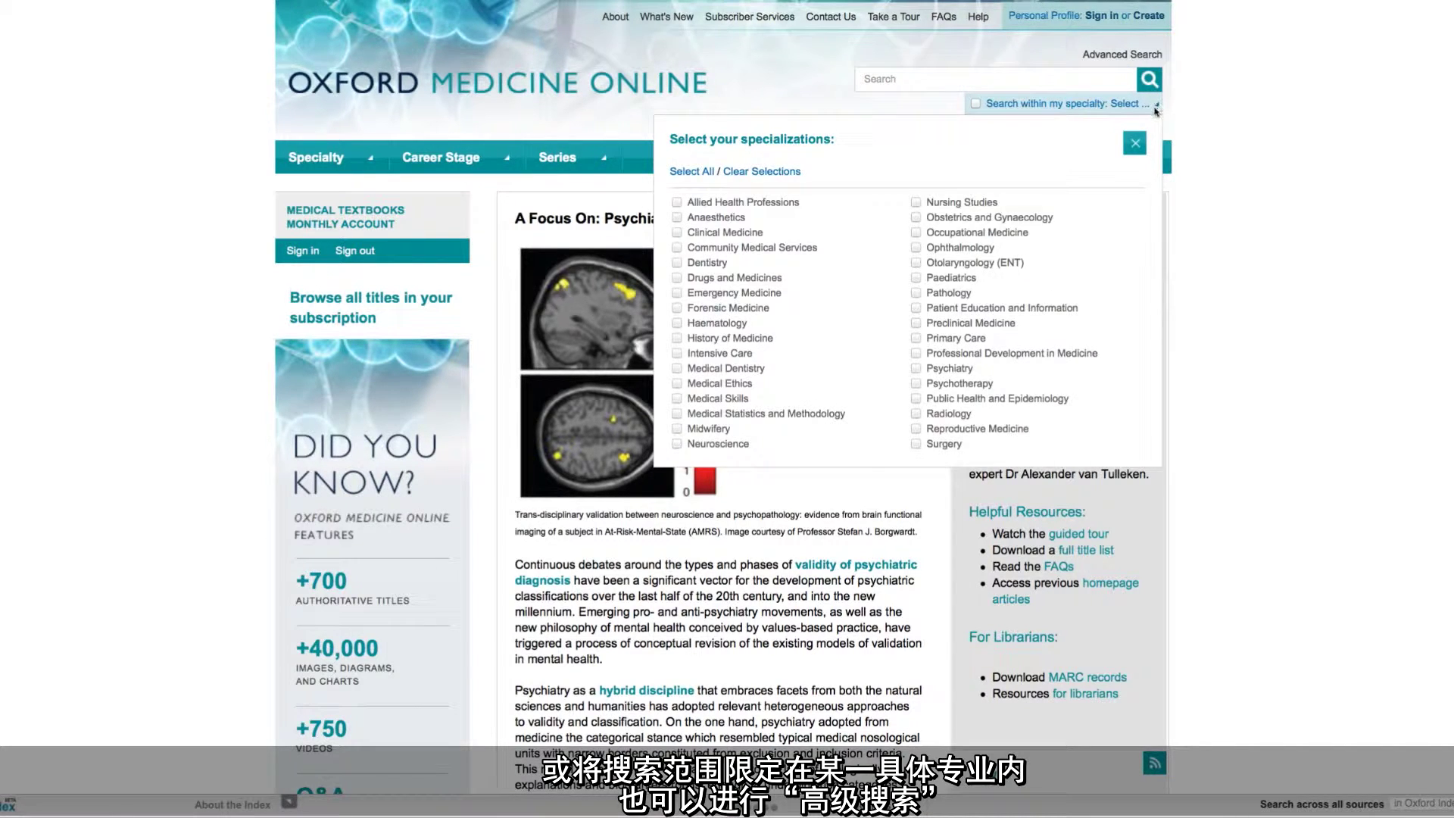
{"action": "left_click", "coordinate": [1133, 144]}
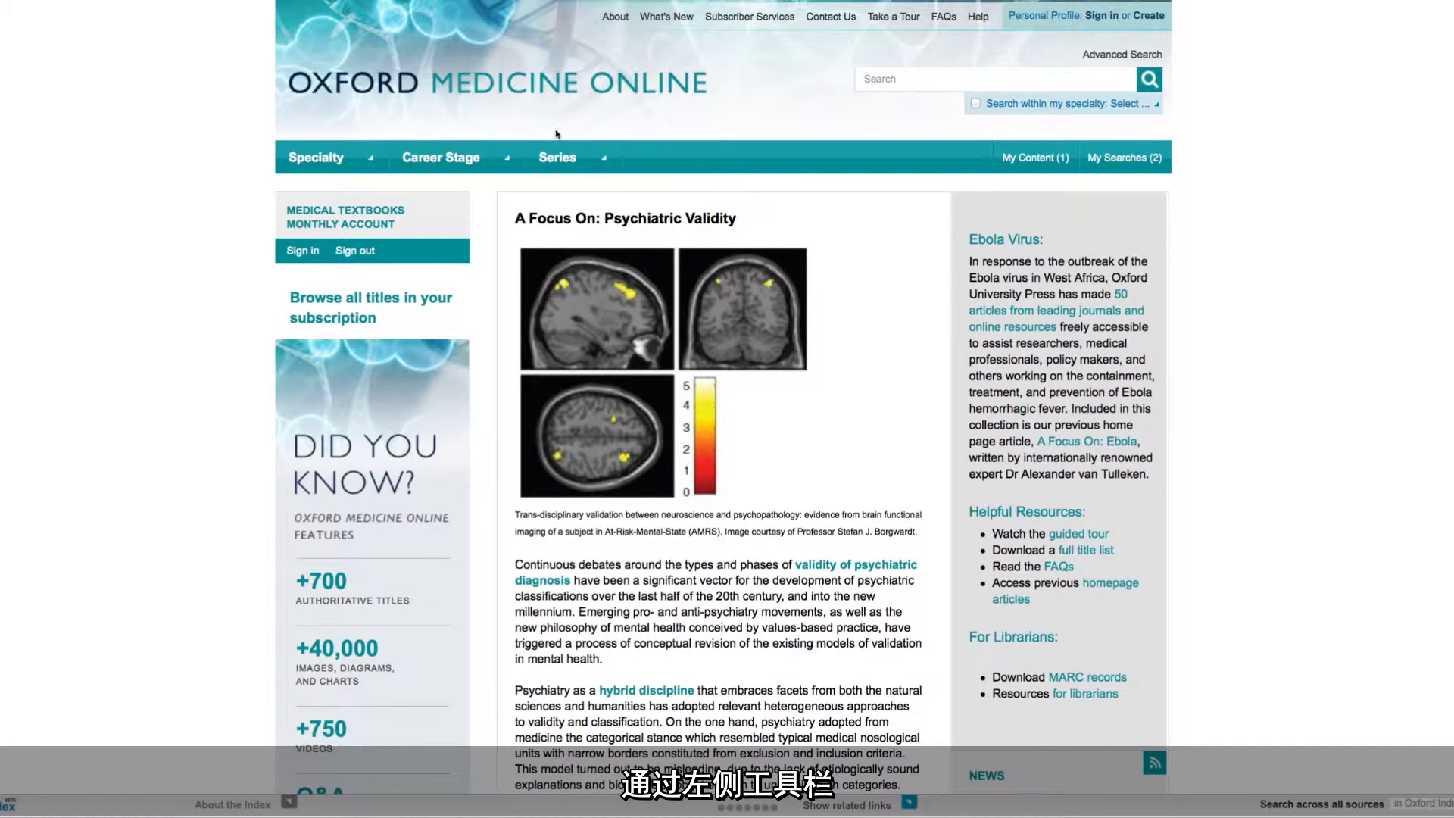
Browse the Specialty, Career Stage and Series menus and highlight 'A Focus On' in the heading
{"action": "left_click", "coordinate": [374, 159]}
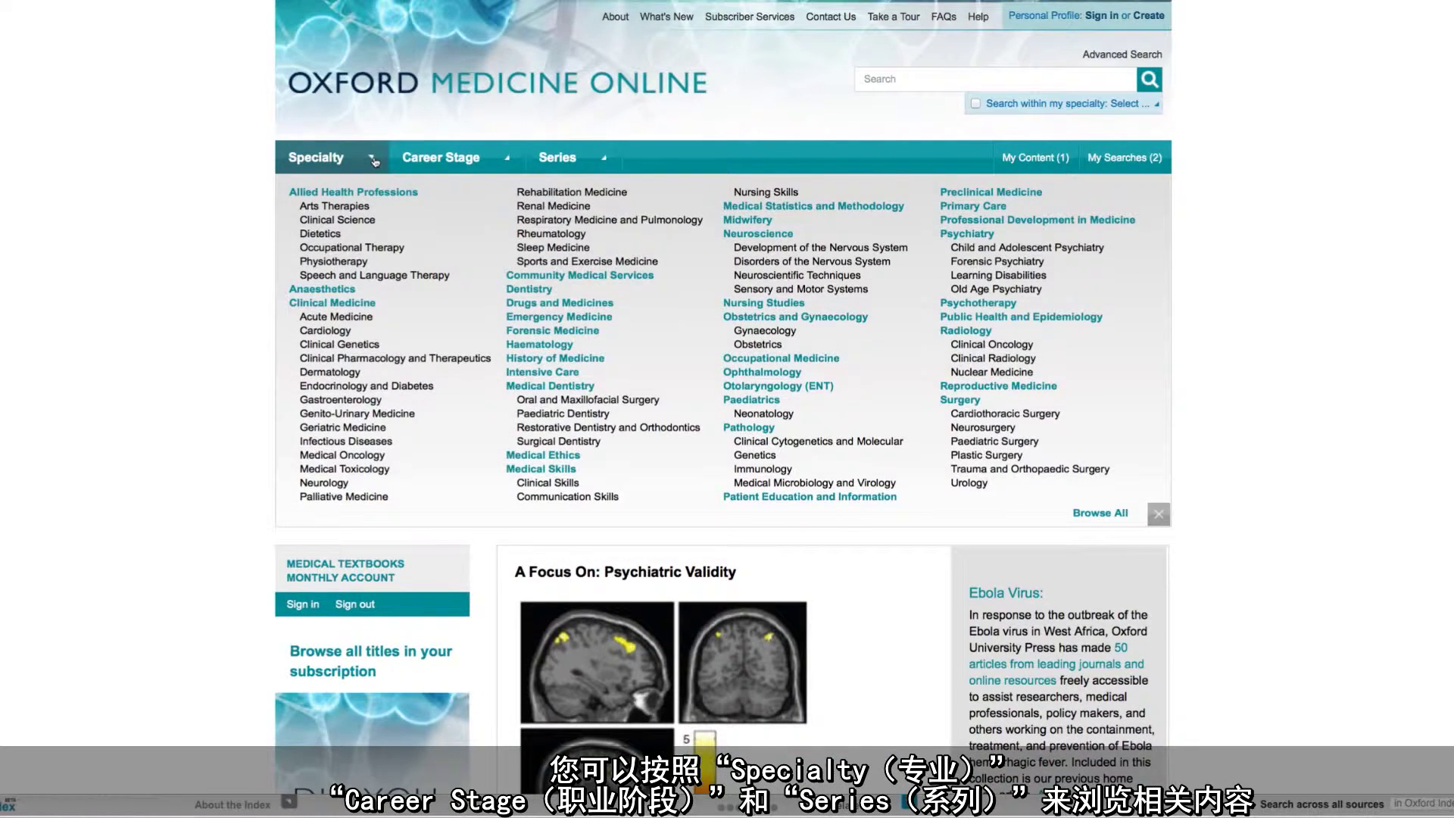
{"action": "left_click", "coordinate": [507, 160]}
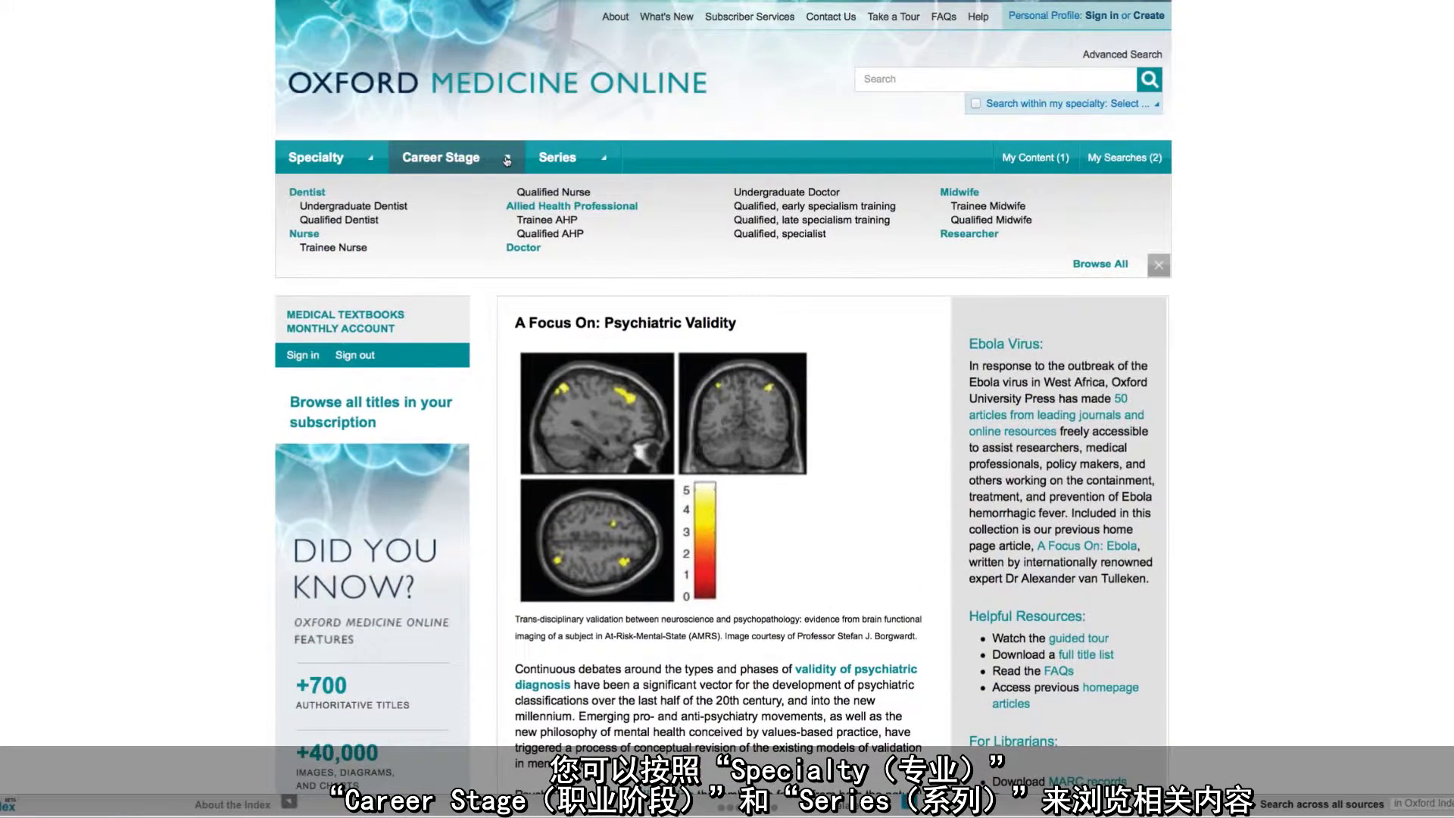
{"action": "left_click", "coordinate": [604, 158]}
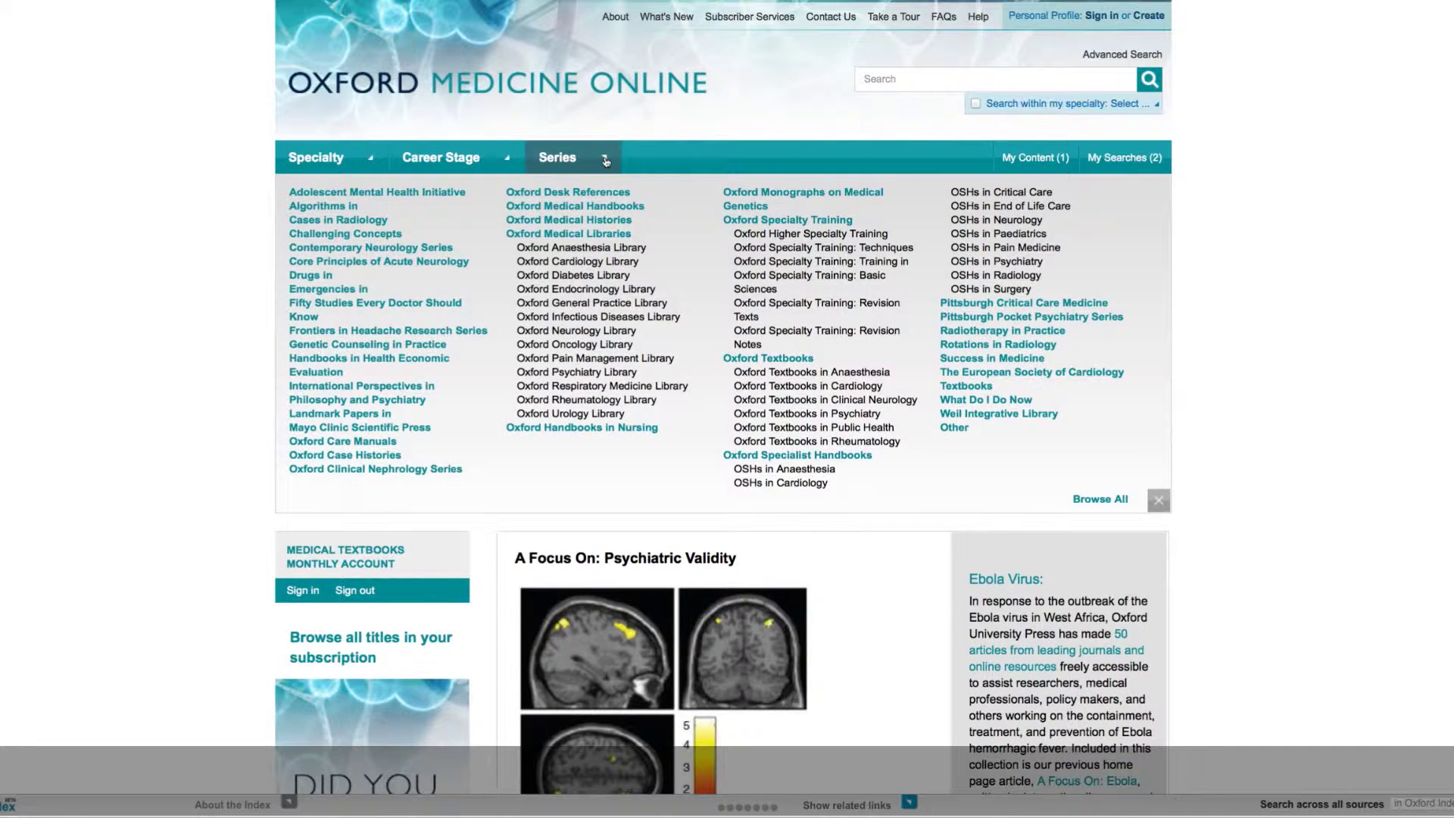
{"action": "left_click", "coordinate": [606, 160]}
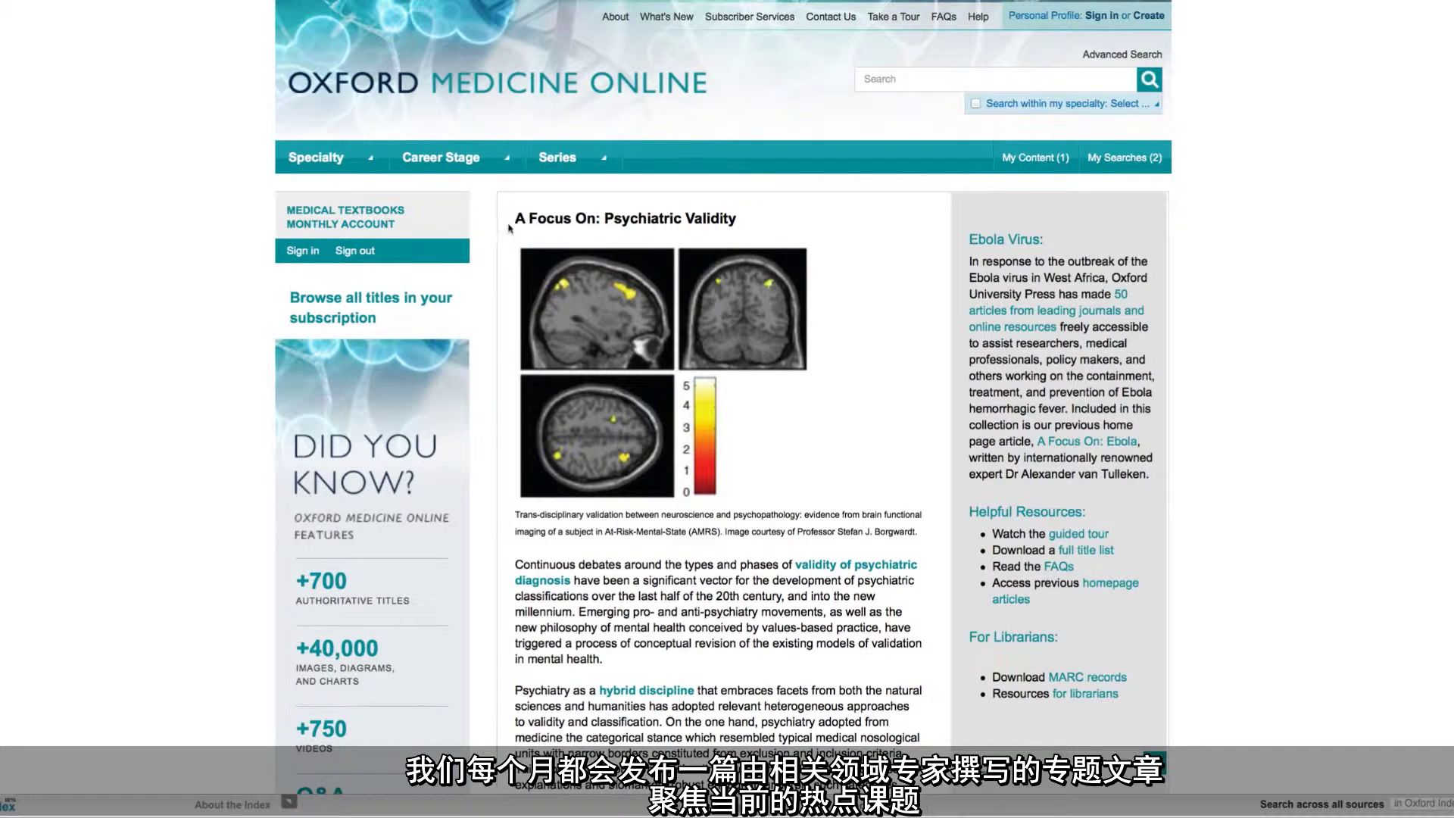
{"action": "left_click_drag", "start_coordinate": [514, 220], "coordinate": [596, 218]}
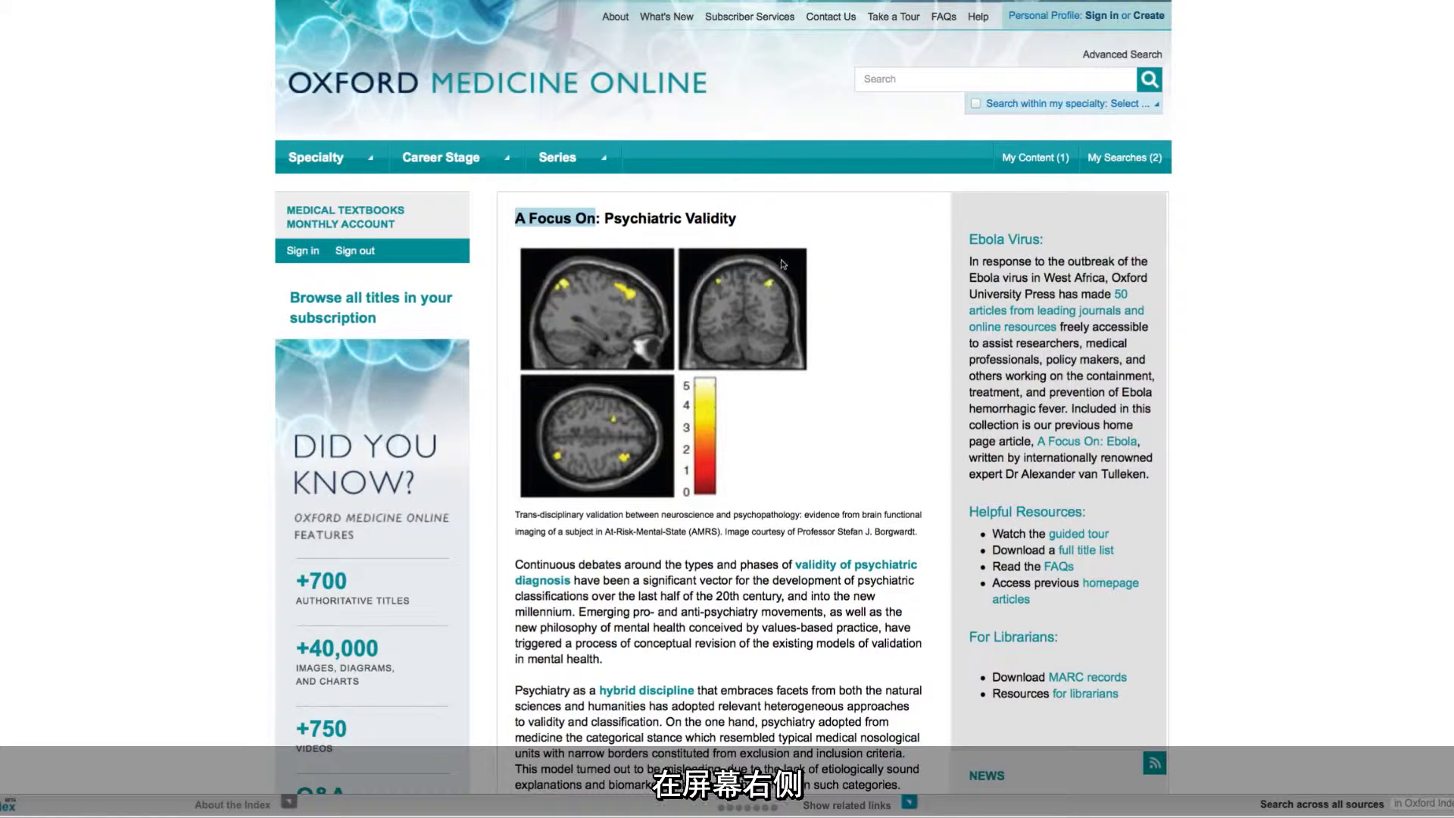
{"action": "scroll", "coordinate": [795, 275], "scroll_direction": "down", "scroll_amount": 5}
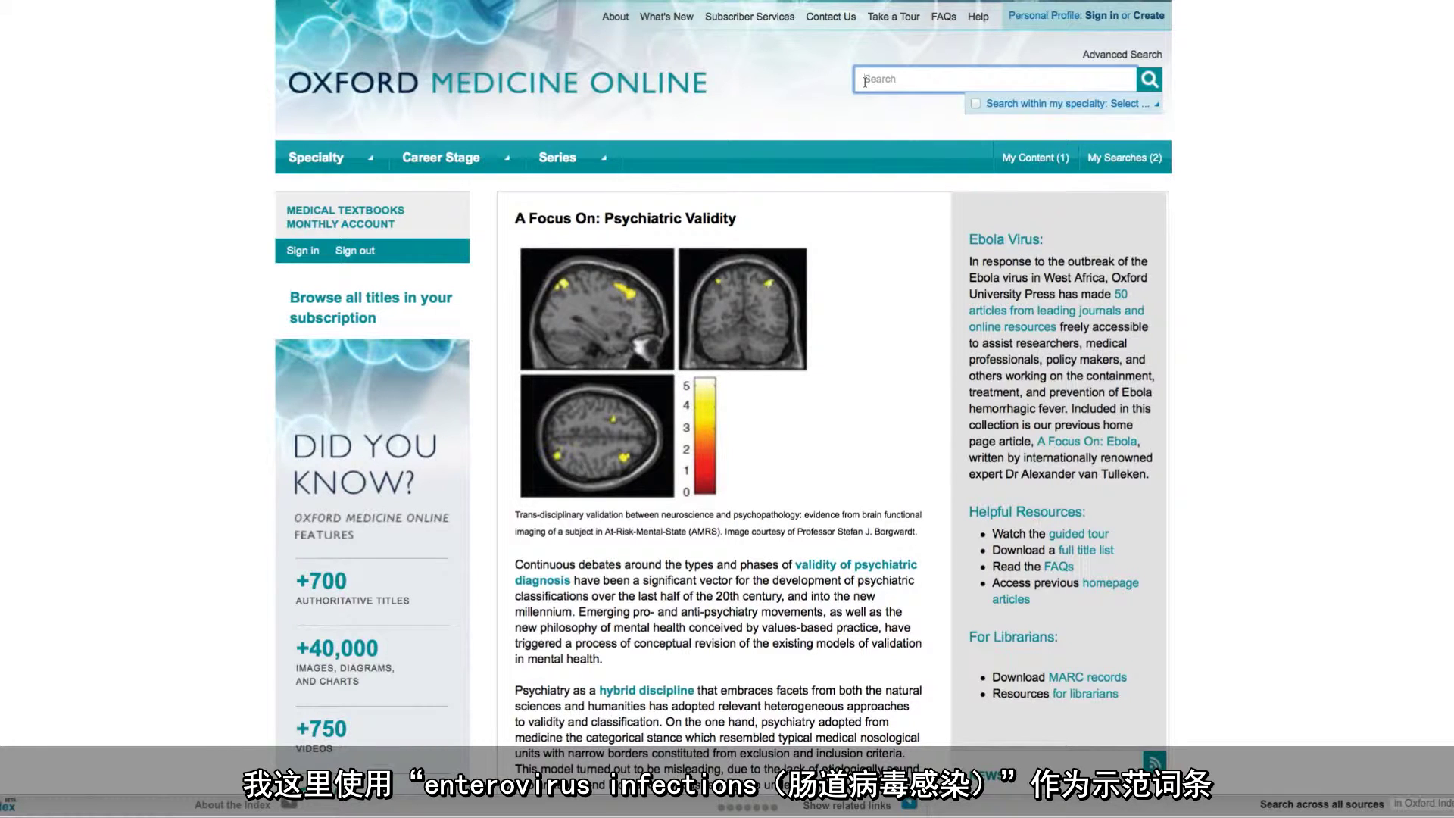
Search the site for 'enterovirus infections'
{"action": "left_click", "coordinate": [864, 81]}
{"action": "type", "text": "enterovirus infections"}
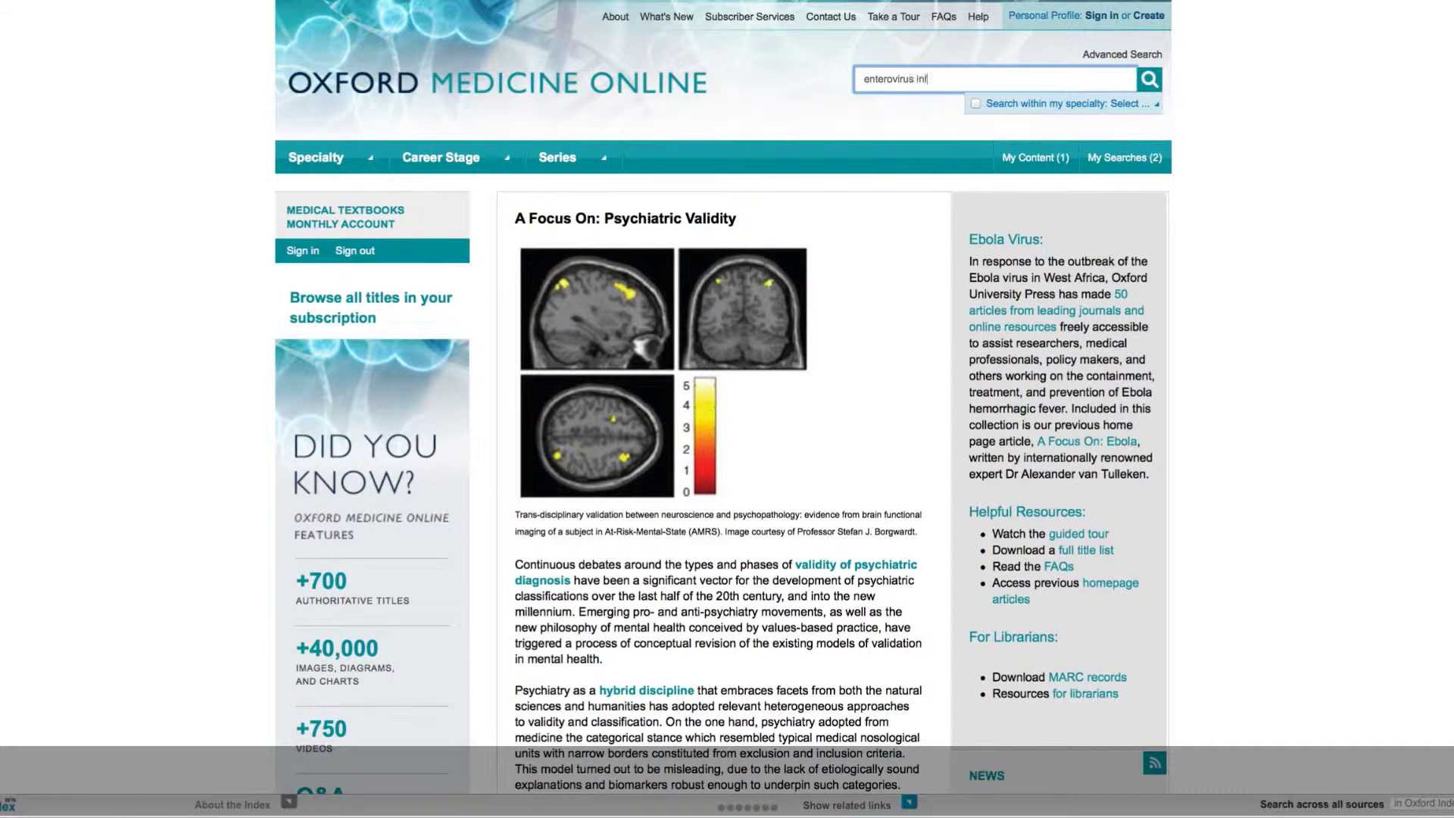
{"action": "key", "text": "Return"}
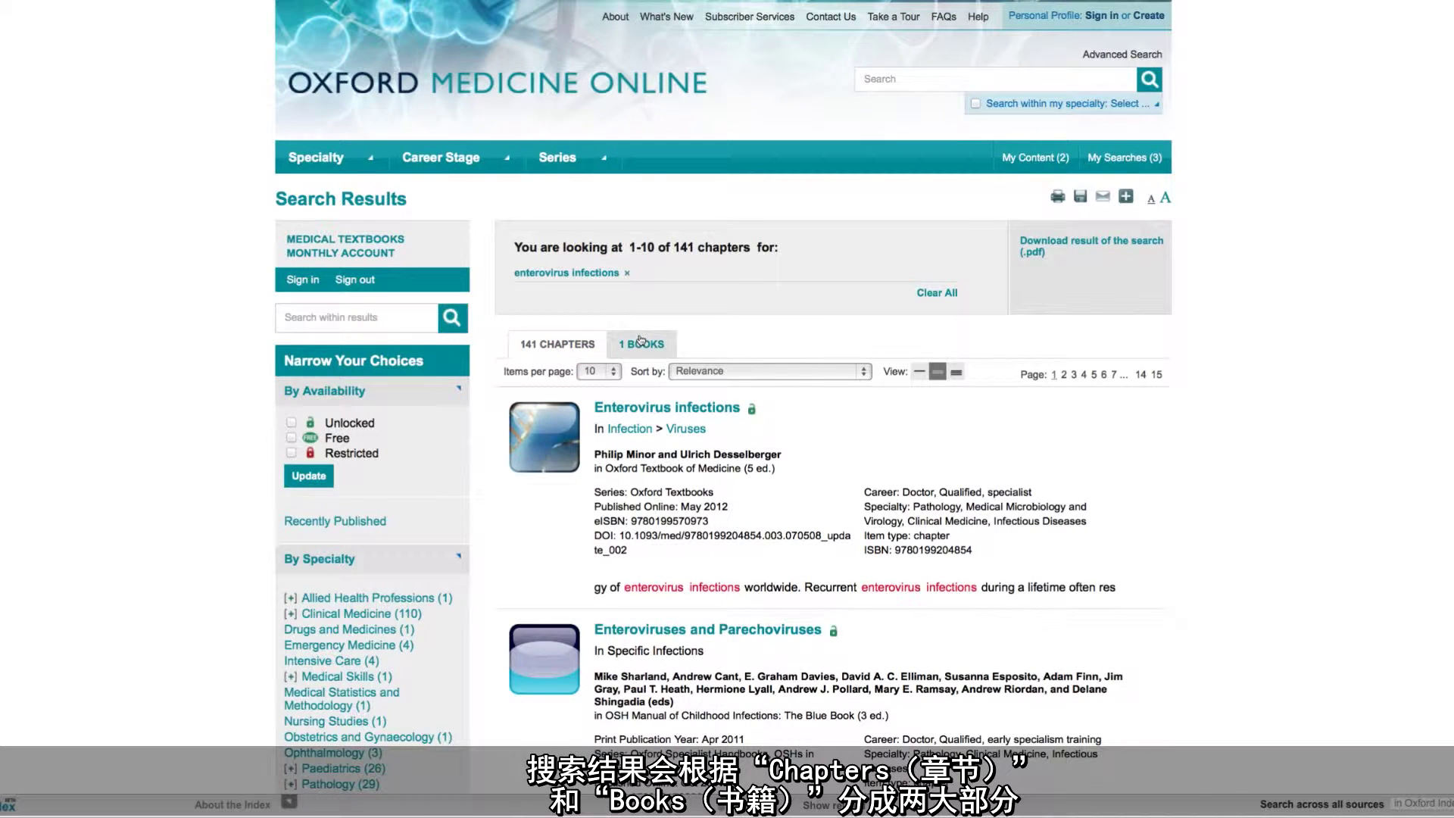
{"action": "left_click", "coordinate": [864, 373]}
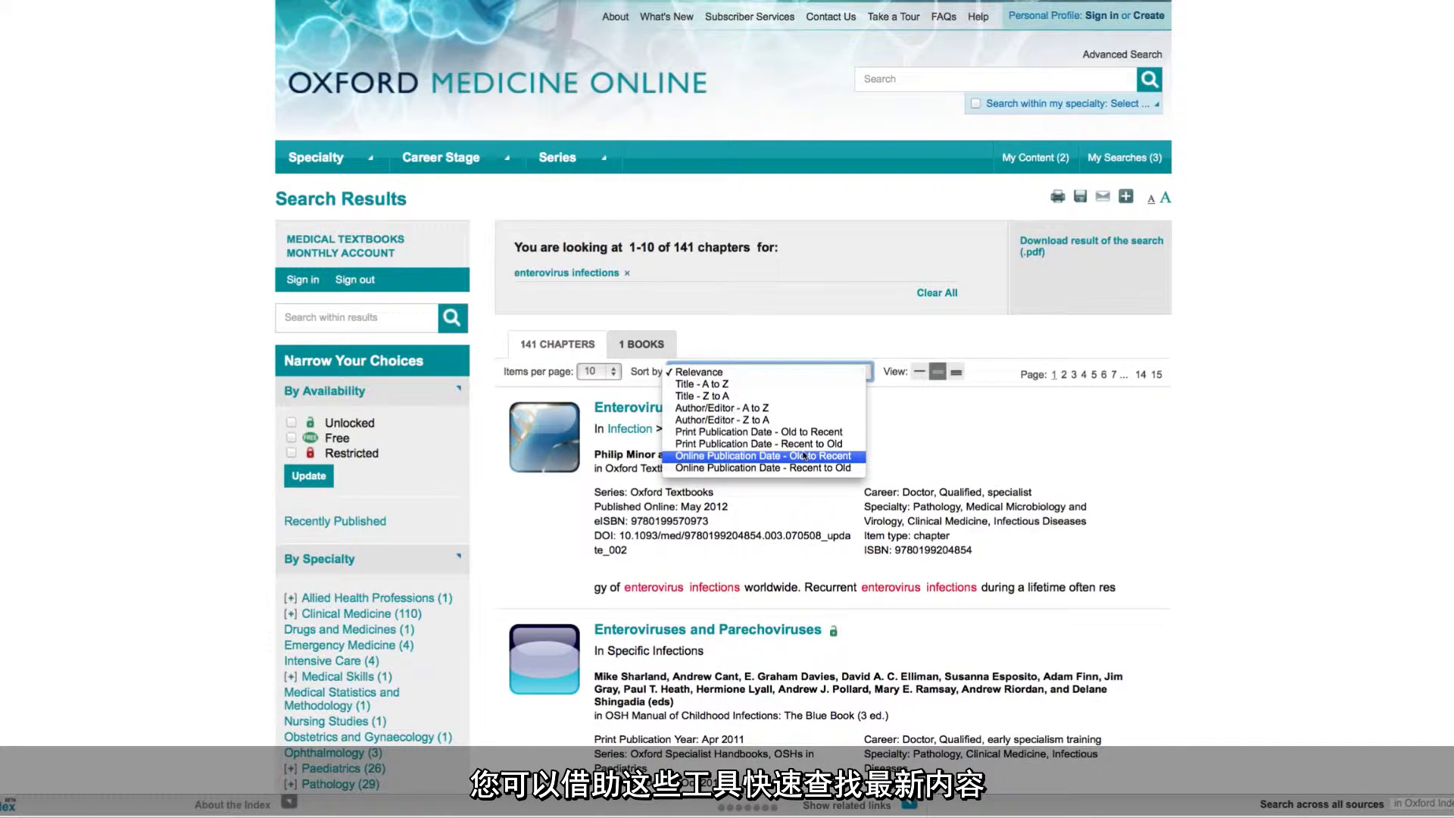
{"action": "left_click", "coordinate": [792, 347]}
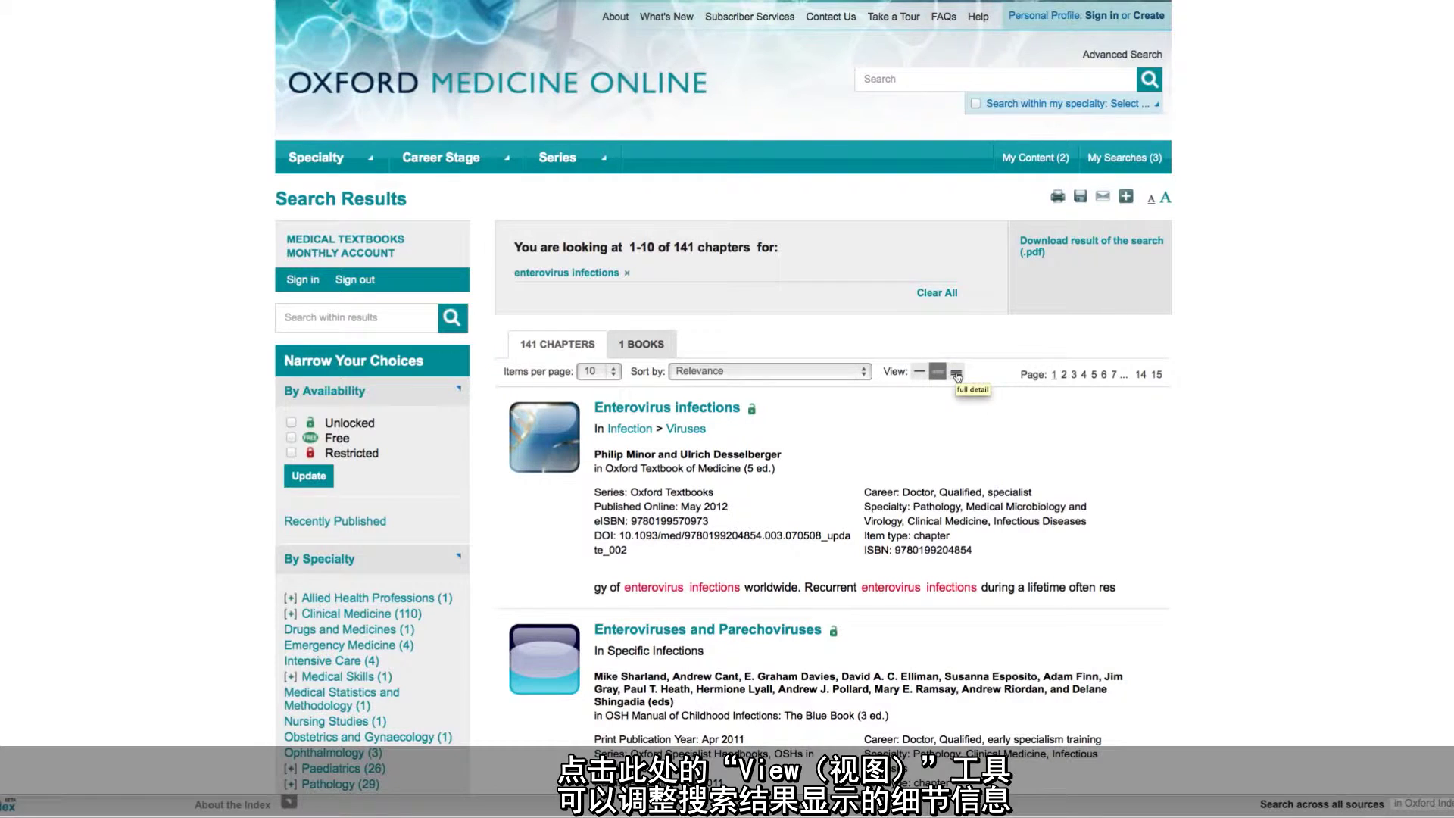
{"action": "left_click", "coordinate": [291, 318]}
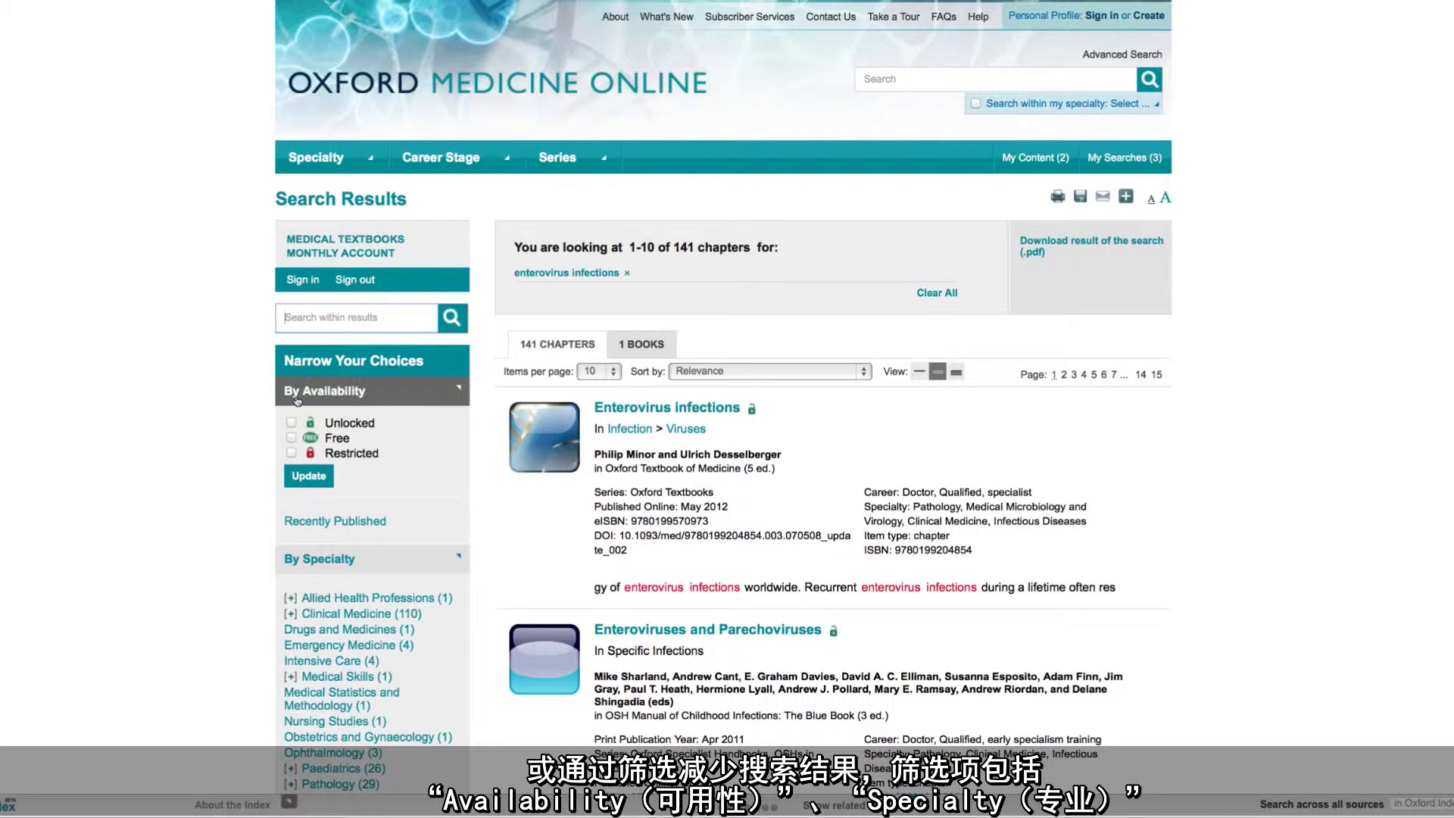
Filter the results by the Oxford Textbooks (25) series in the Narrow Your Choices sidebar
{"action": "scroll", "coordinate": [297, 401], "scroll_direction": "down", "scroll_amount": 4}
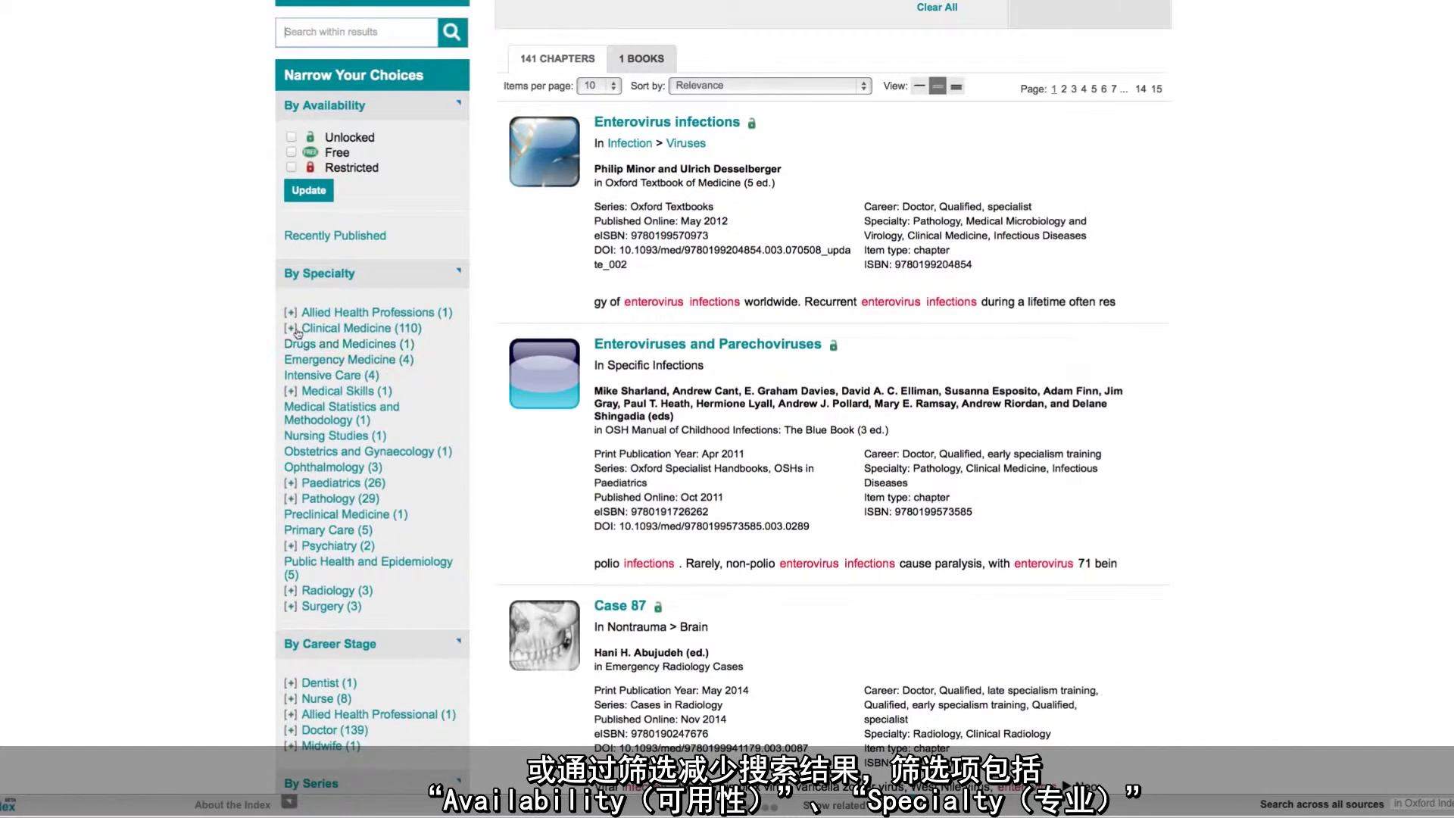
{"action": "scroll", "coordinate": [341, 431], "scroll_direction": "down", "scroll_amount": 3}
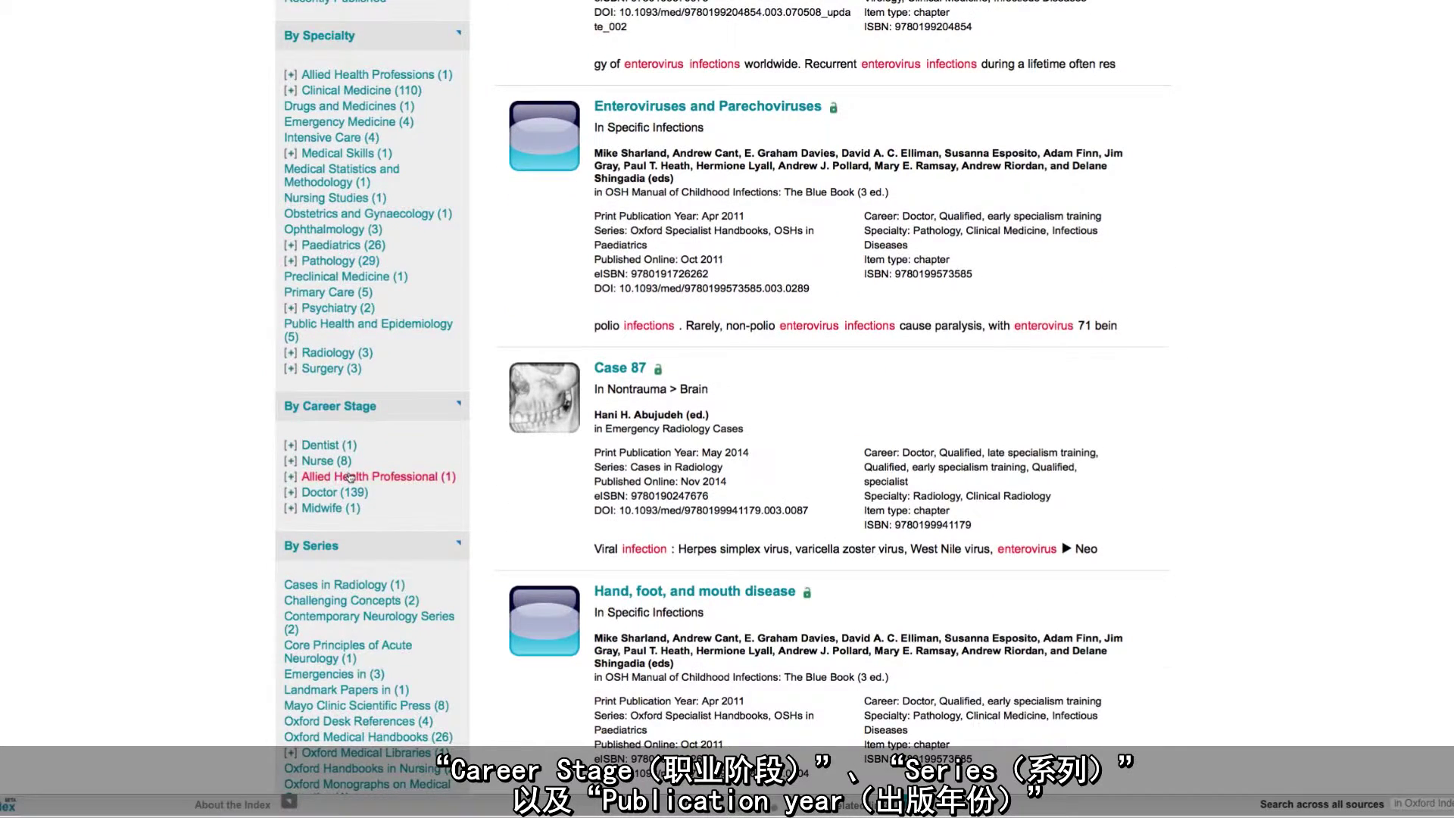
{"action": "scroll", "coordinate": [351, 475], "scroll_direction": "down", "scroll_amount": 5}
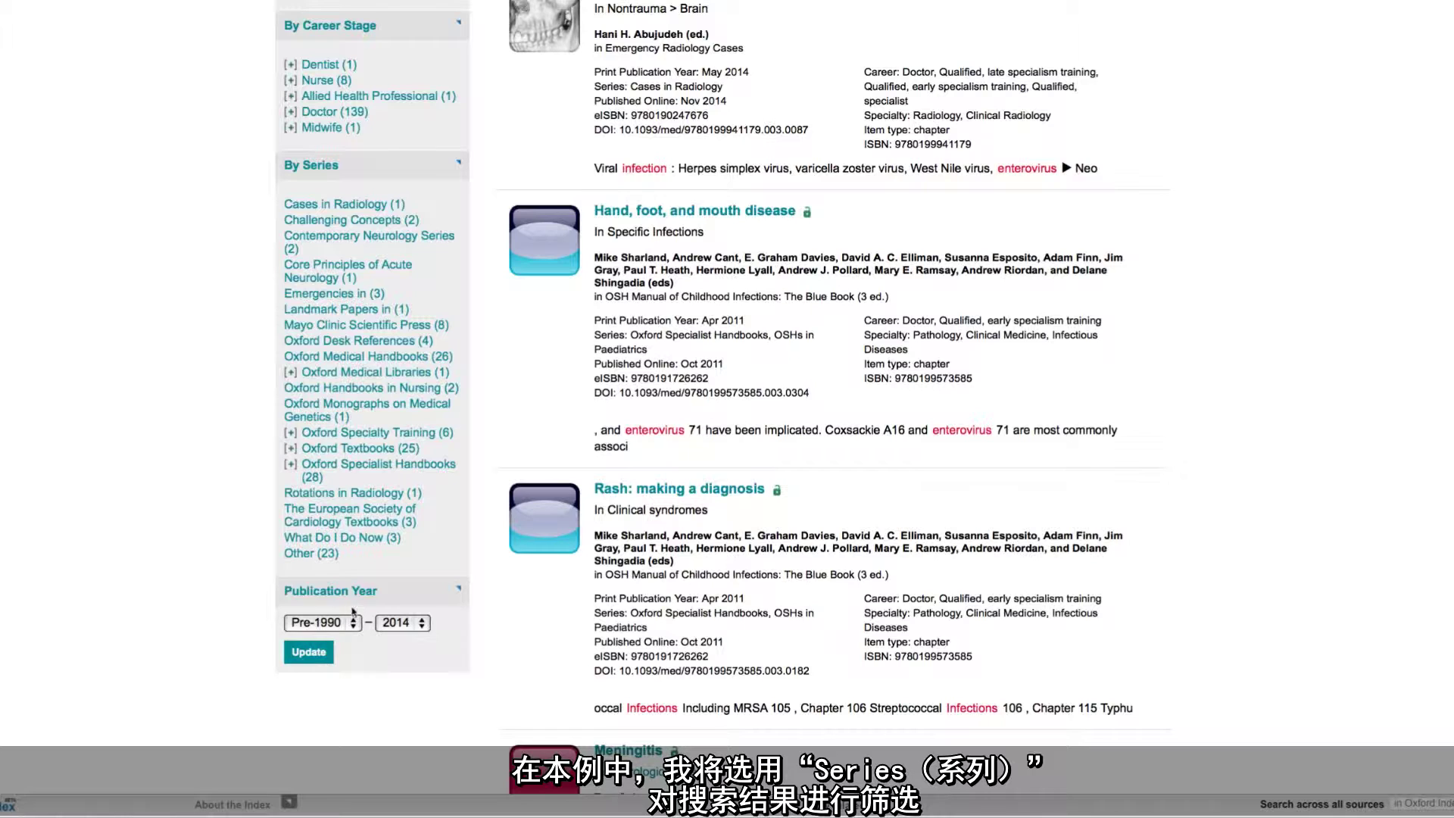
{"action": "left_click", "coordinate": [350, 449]}
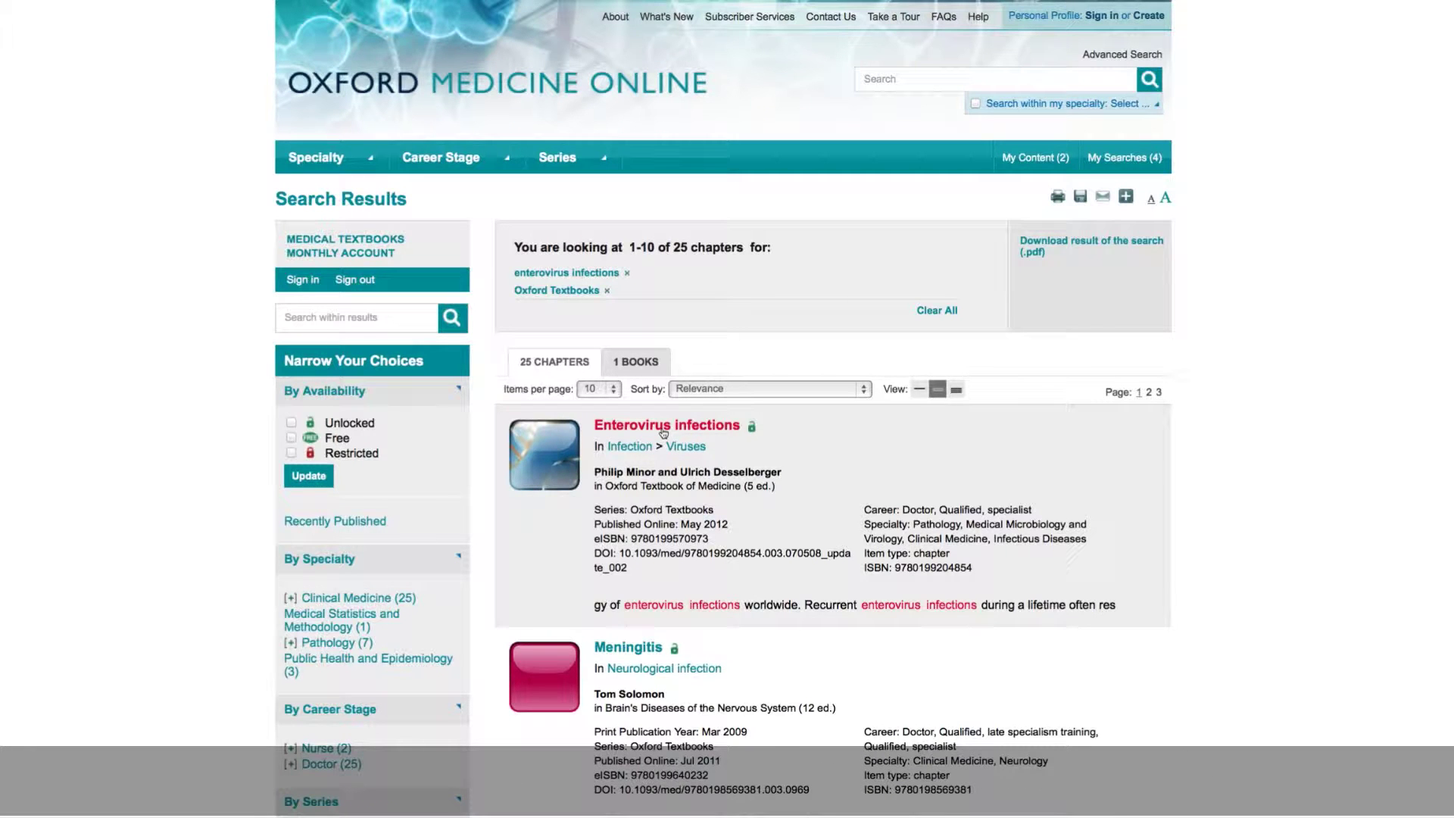
Open the 'Enterovirus infections' chapter of Oxford Textbook of Medicine (5 ed.)
{"action": "left_click", "coordinate": [663, 428]}
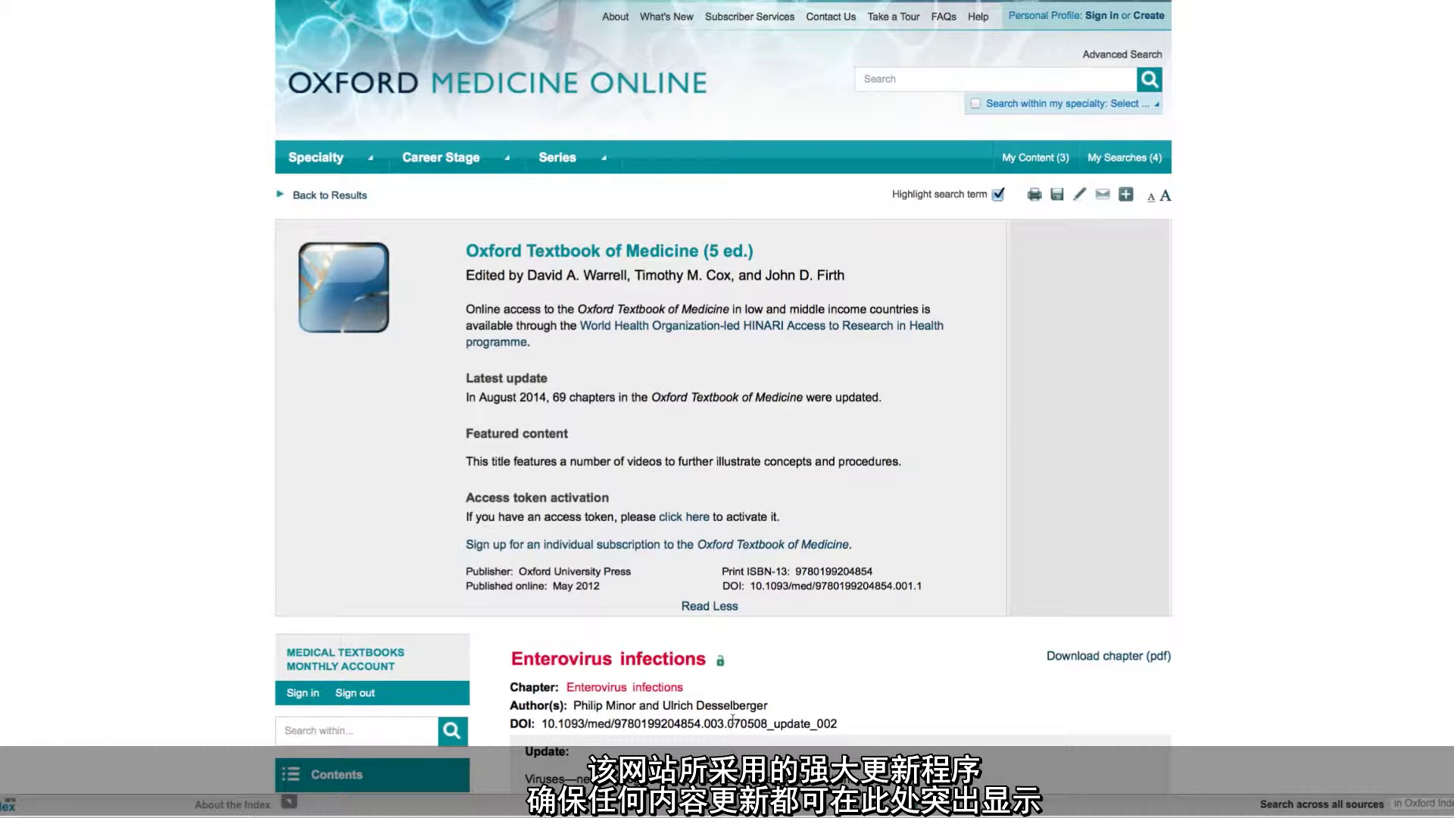
Scroll the chapter past The viruses heading down to Fig. 7.5.8.1
{"action": "scroll", "coordinate": [731, 720], "scroll_direction": "down", "scroll_amount": 3}
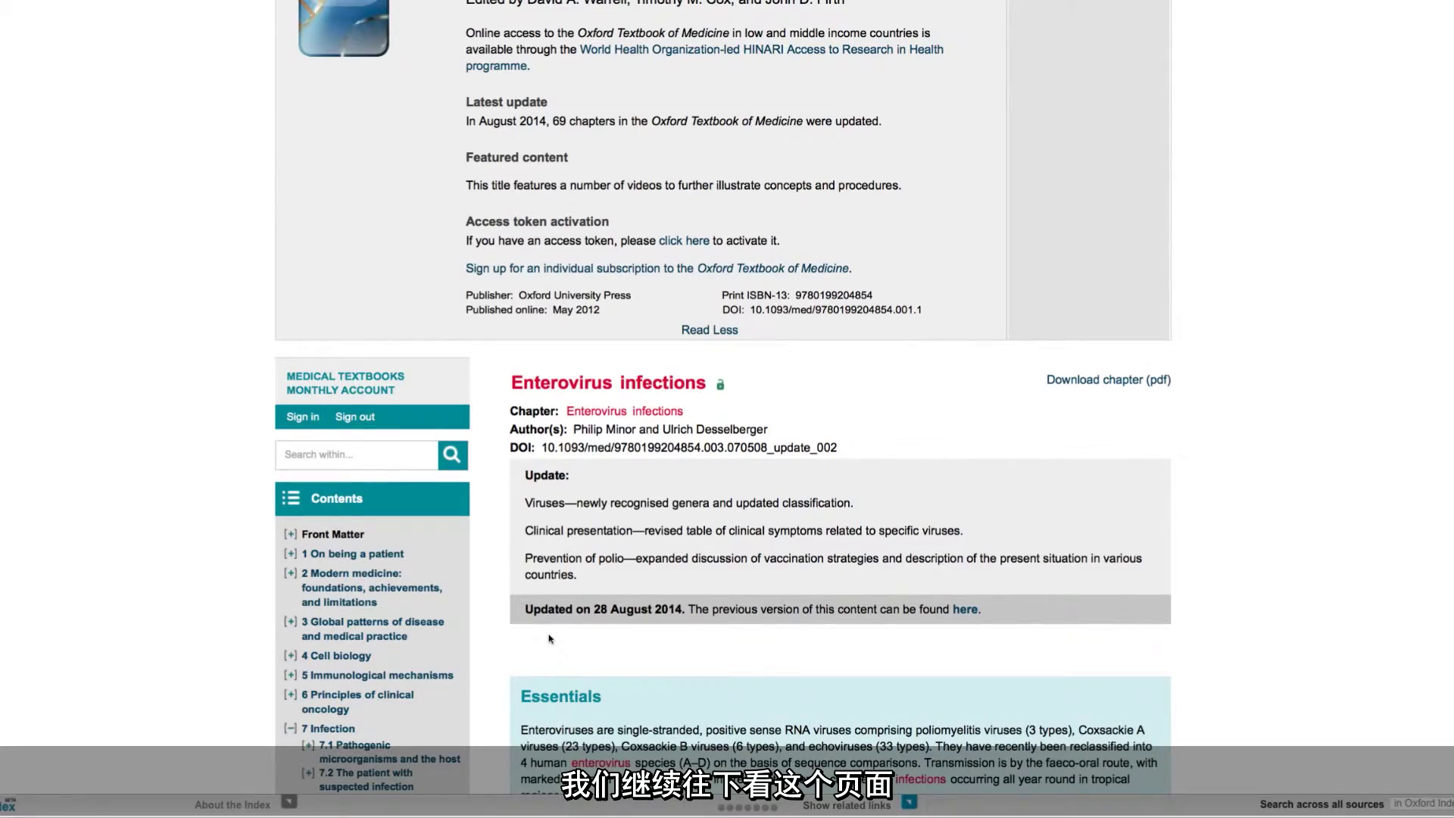
{"action": "scroll", "coordinate": [550, 639], "scroll_direction": "down", "scroll_amount": 12}
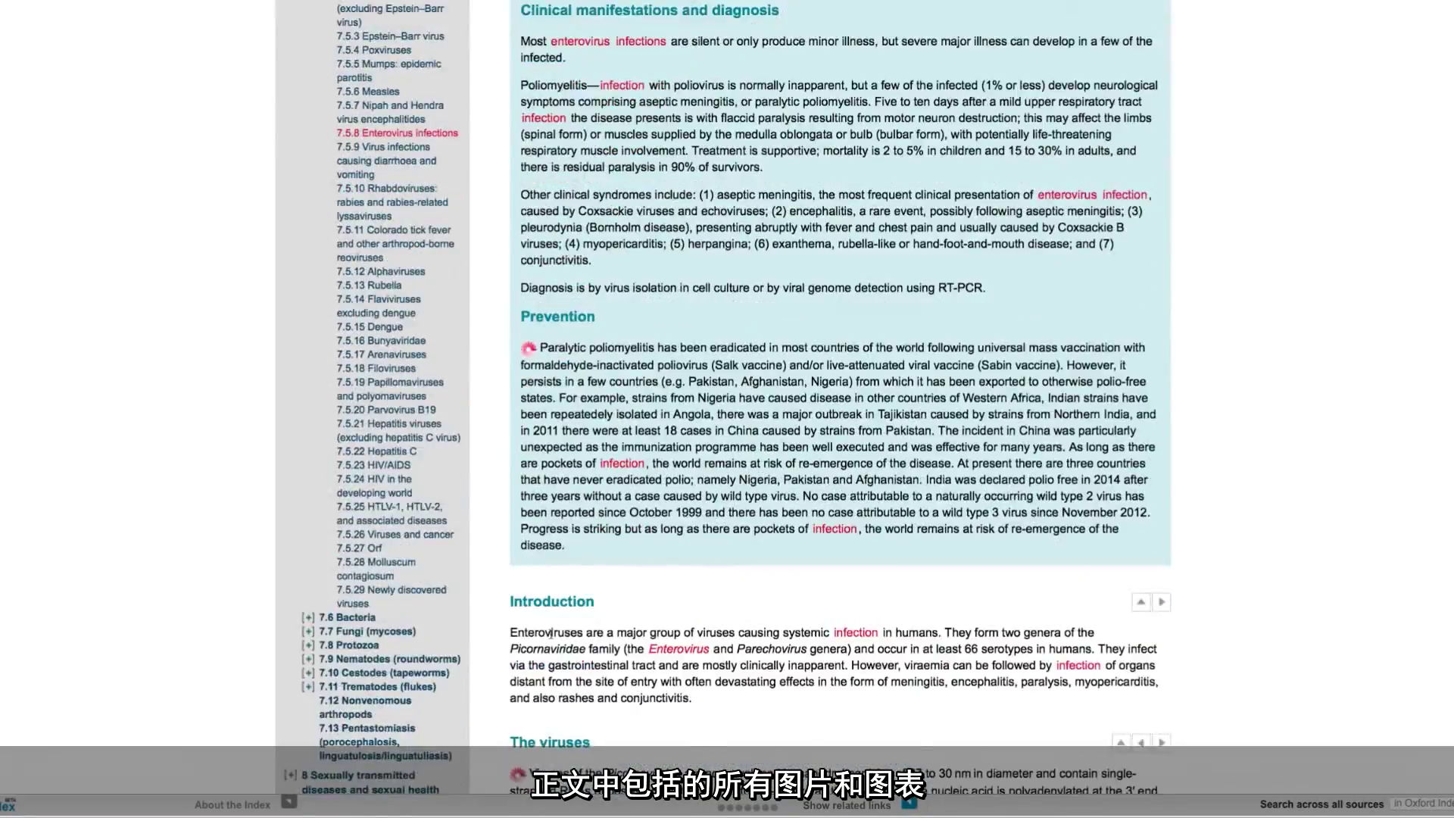
{"action": "scroll", "coordinate": [550, 633], "scroll_direction": "down", "scroll_amount": 9}
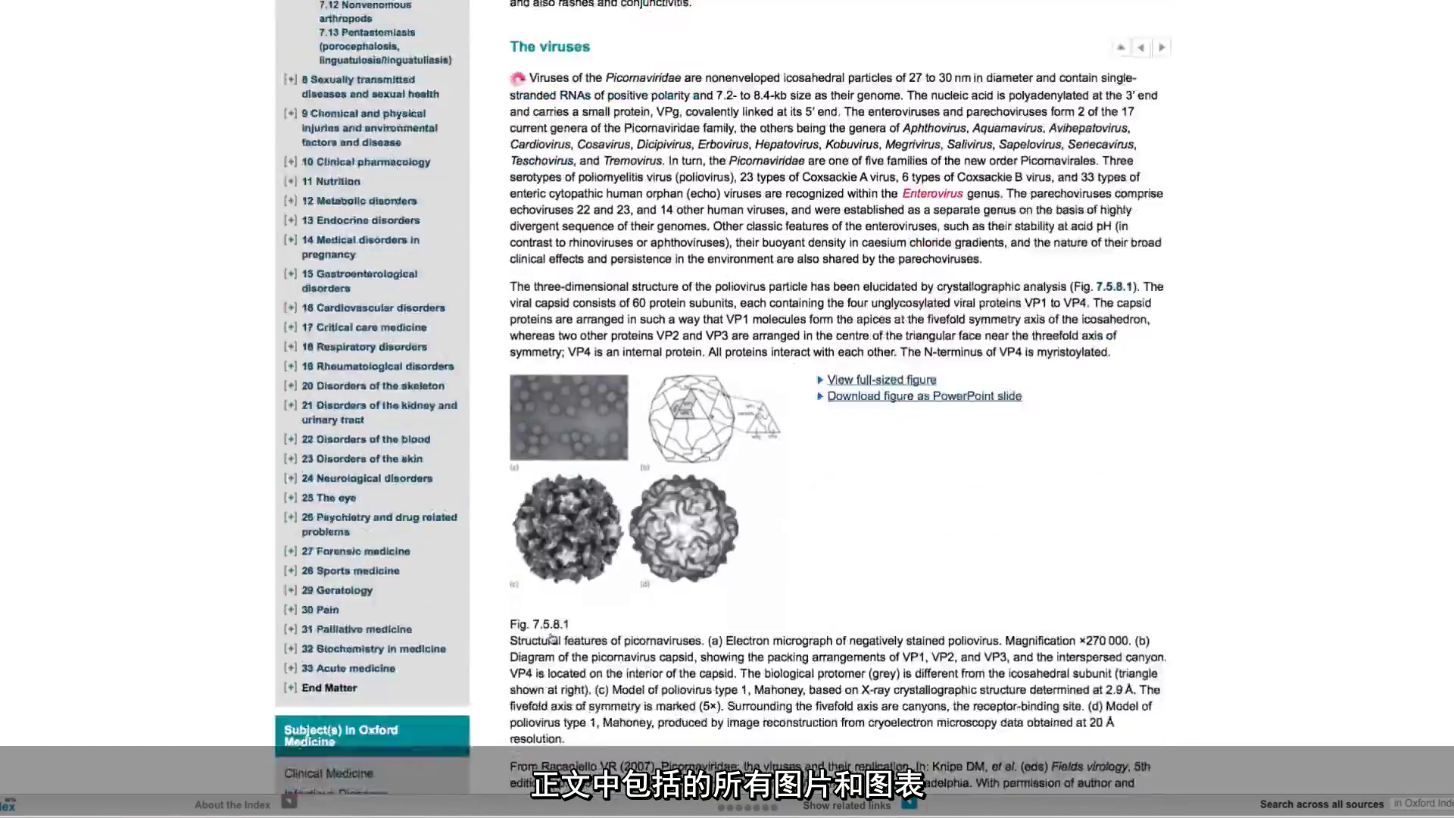
{"action": "scroll", "coordinate": [550, 638], "scroll_direction": "down", "scroll_amount": 3}
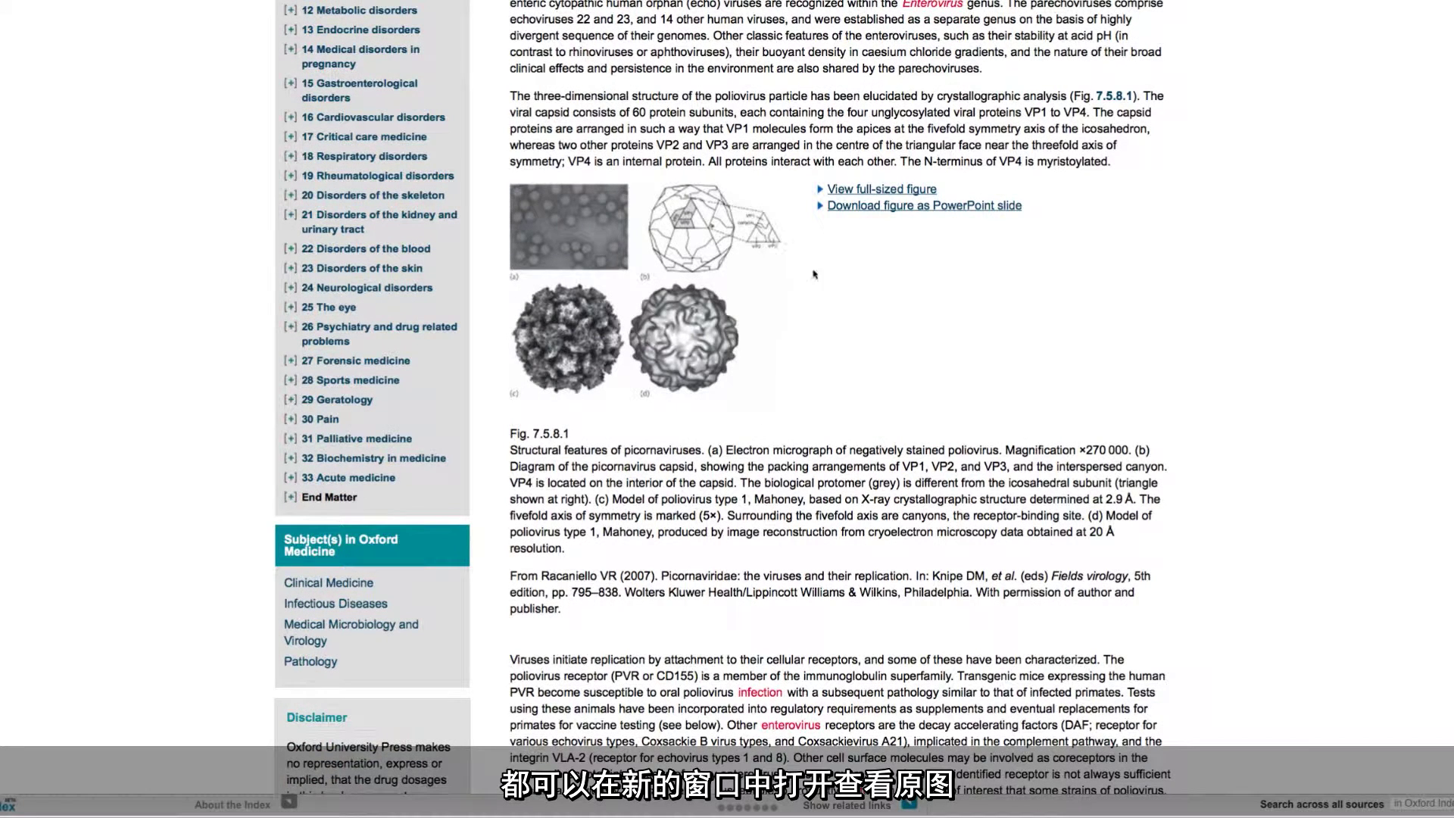
View the Fig. 7.5.8.1 picornavirus image and the Fig. 12.3 chest X-ray at full size
{"action": "left_click", "coordinate": [871, 190]}
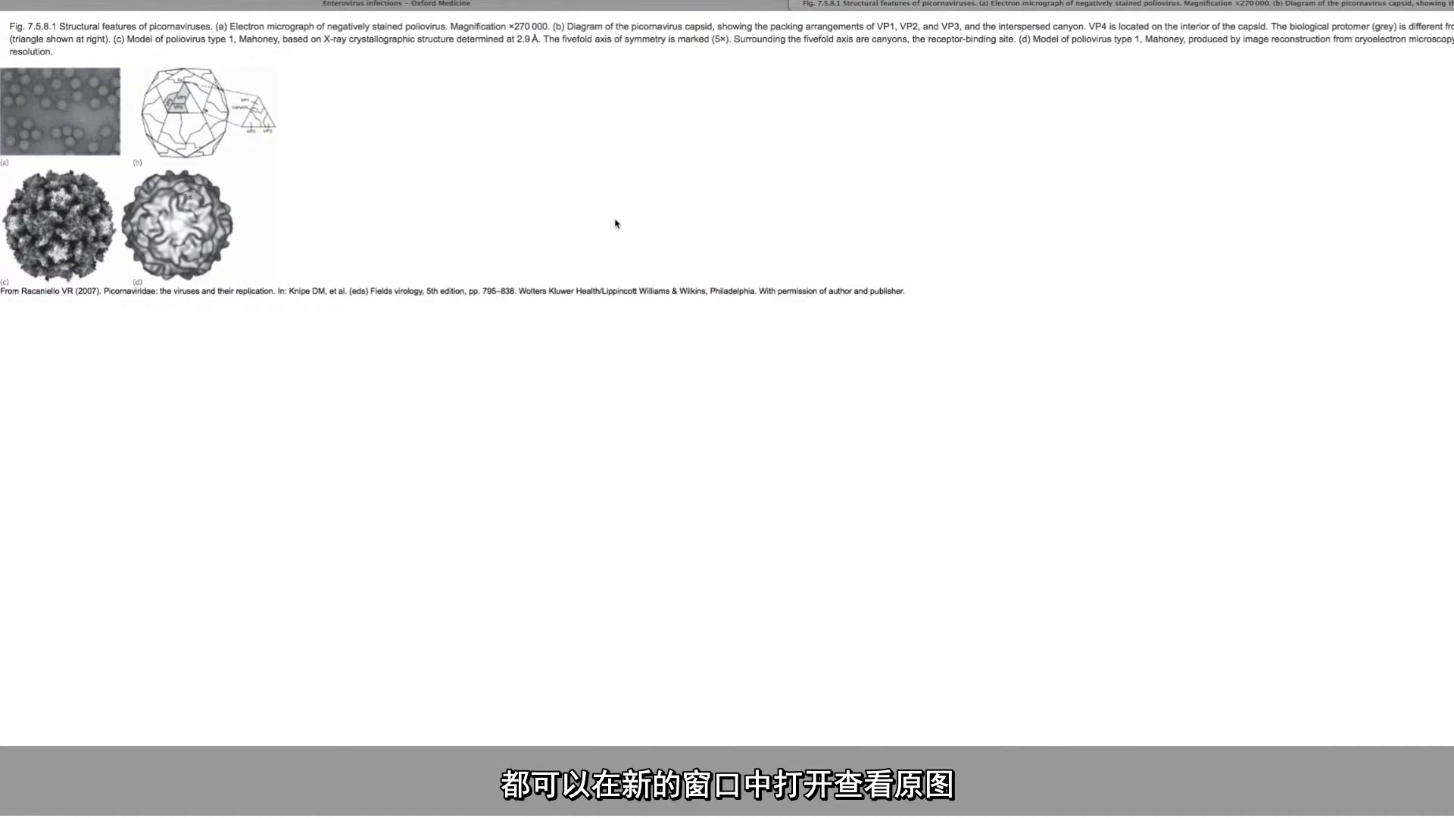
{"action": "left_click", "coordinate": [183, 216]}
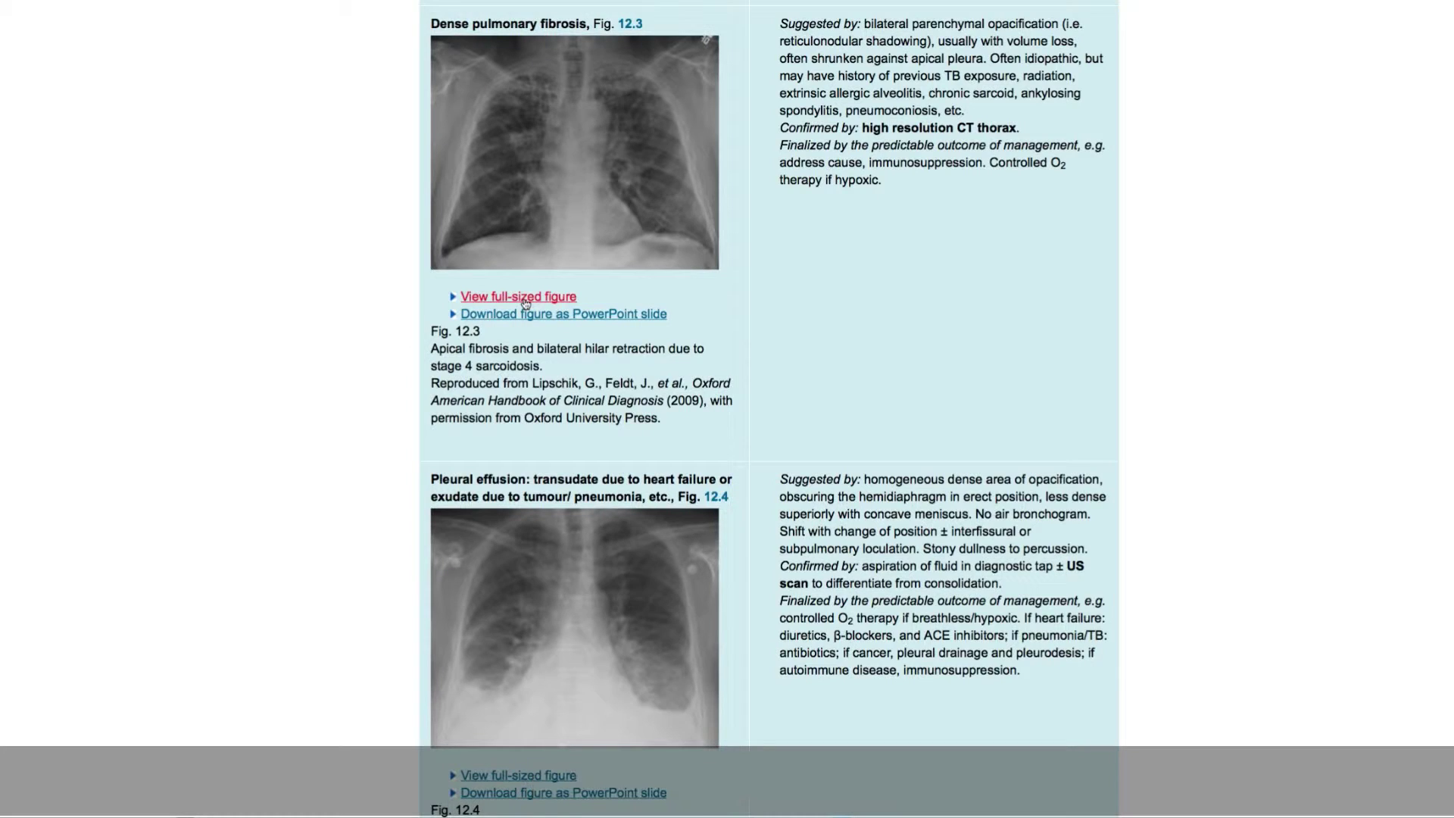
{"action": "left_click", "coordinate": [520, 297]}
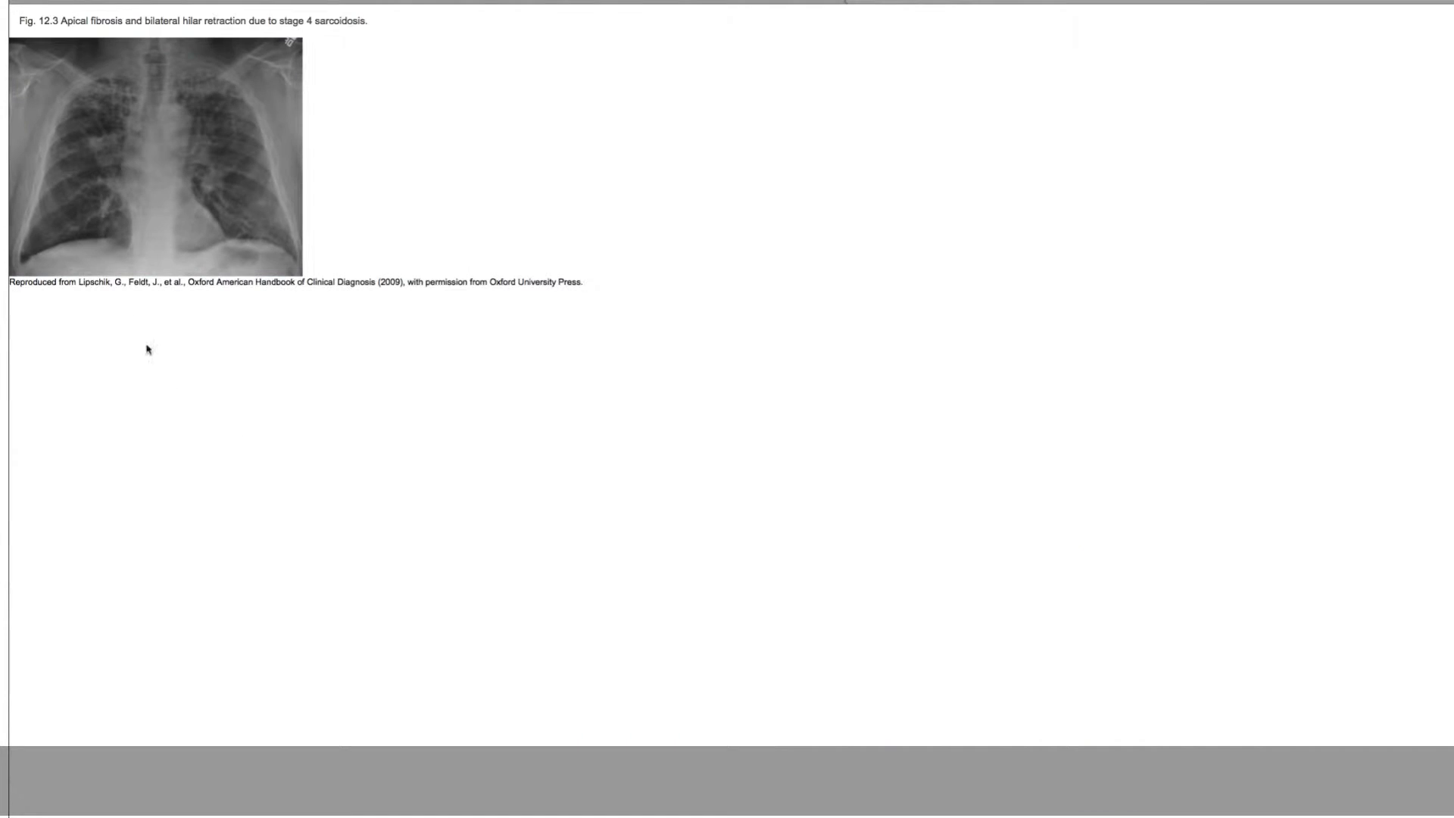
{"action": "left_click", "coordinate": [155, 219]}
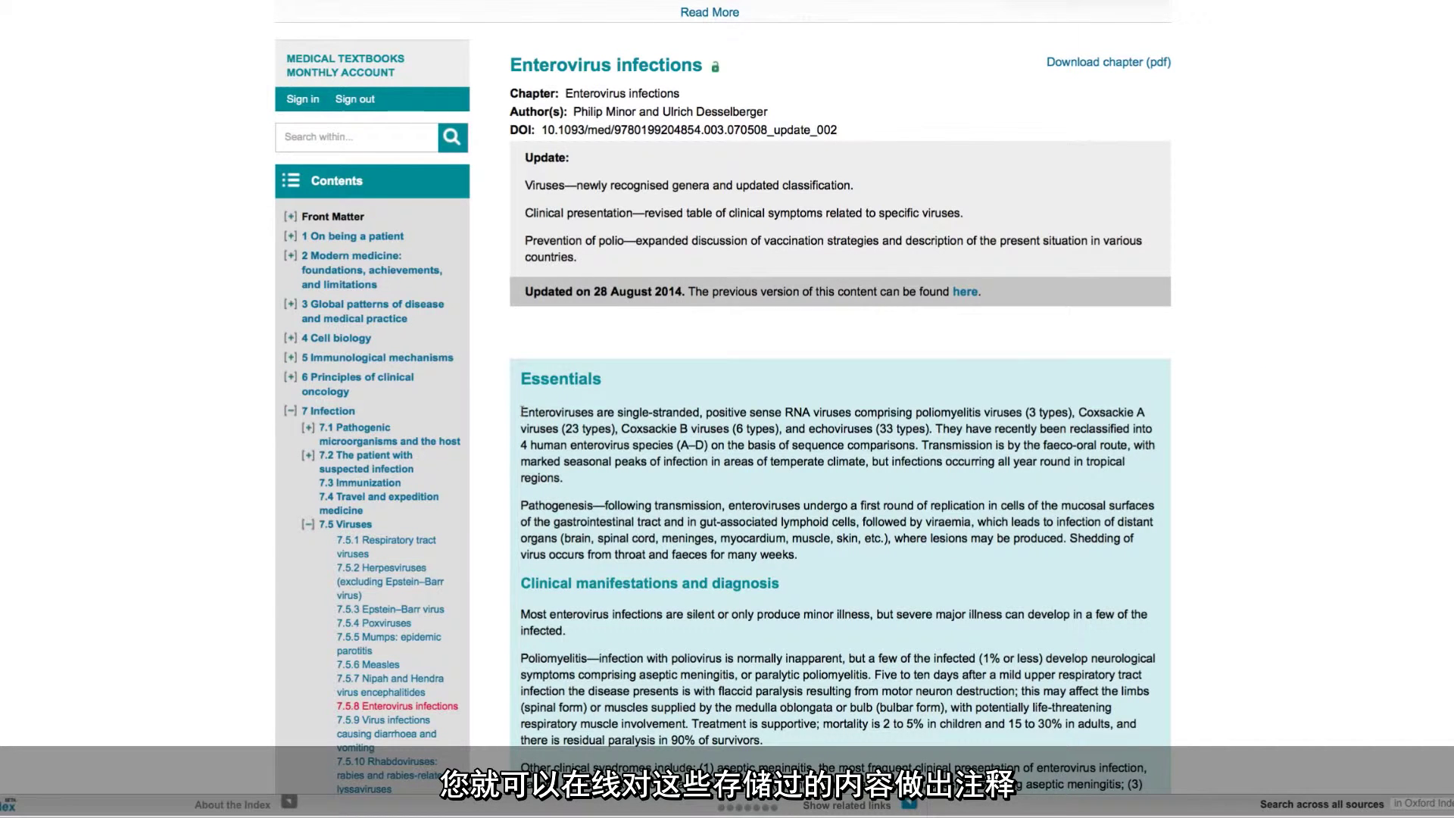
Annotate the first Essentials paragraph with the comment 'Share with the class' and save it
{"action": "mouse_move", "coordinate": [521, 412]}
{"action": "left_mouse_down"}
{"action": "mouse_move", "coordinate": [559, 433]}
{"action": "mouse_move", "coordinate": [564, 478]}
{"action": "left_mouse_up"}
{"action": "left_click", "coordinate": [552, 457]}
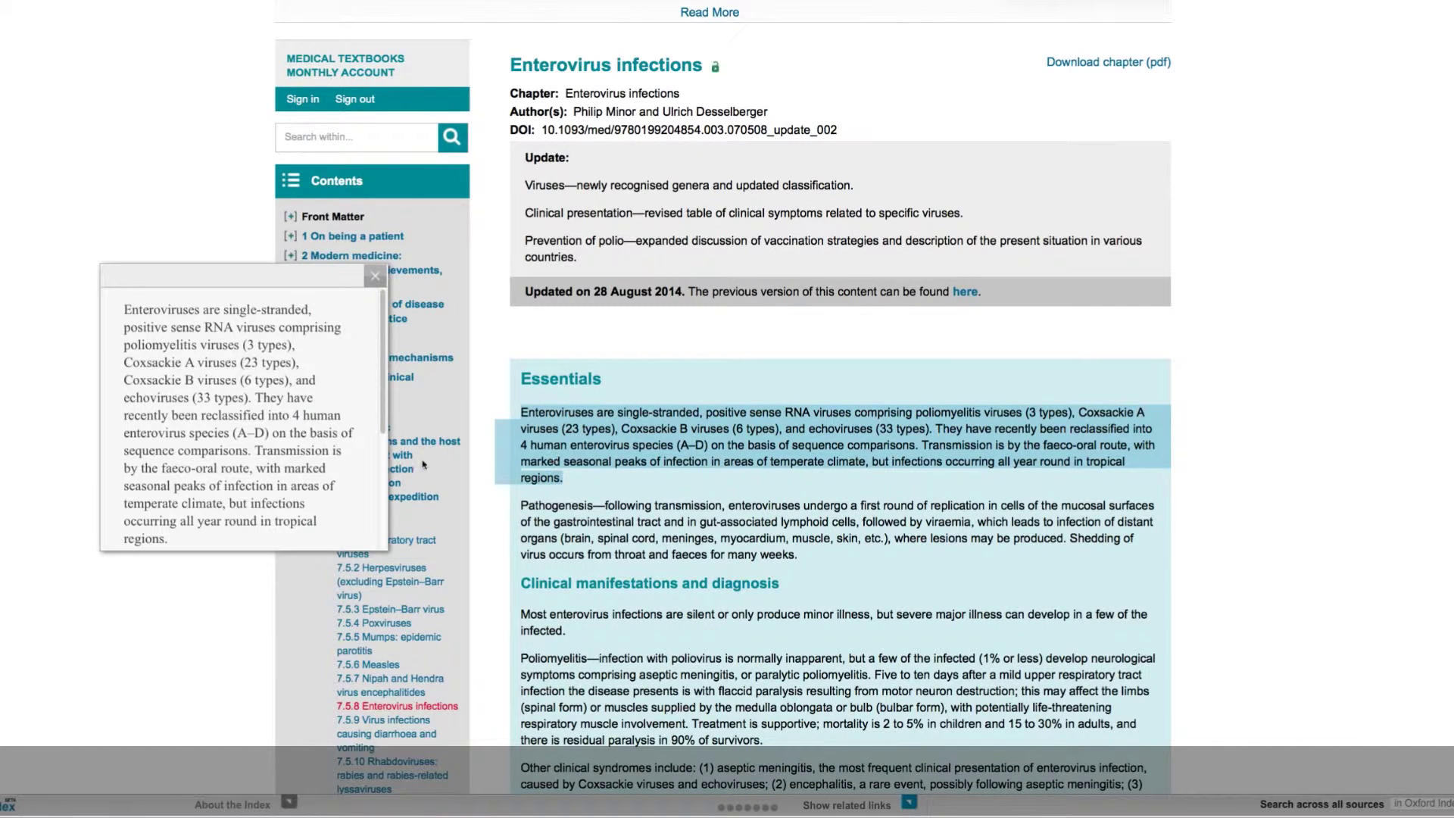
{"action": "scroll", "coordinate": [228, 445], "scroll_direction": "down", "scroll_amount": 5}
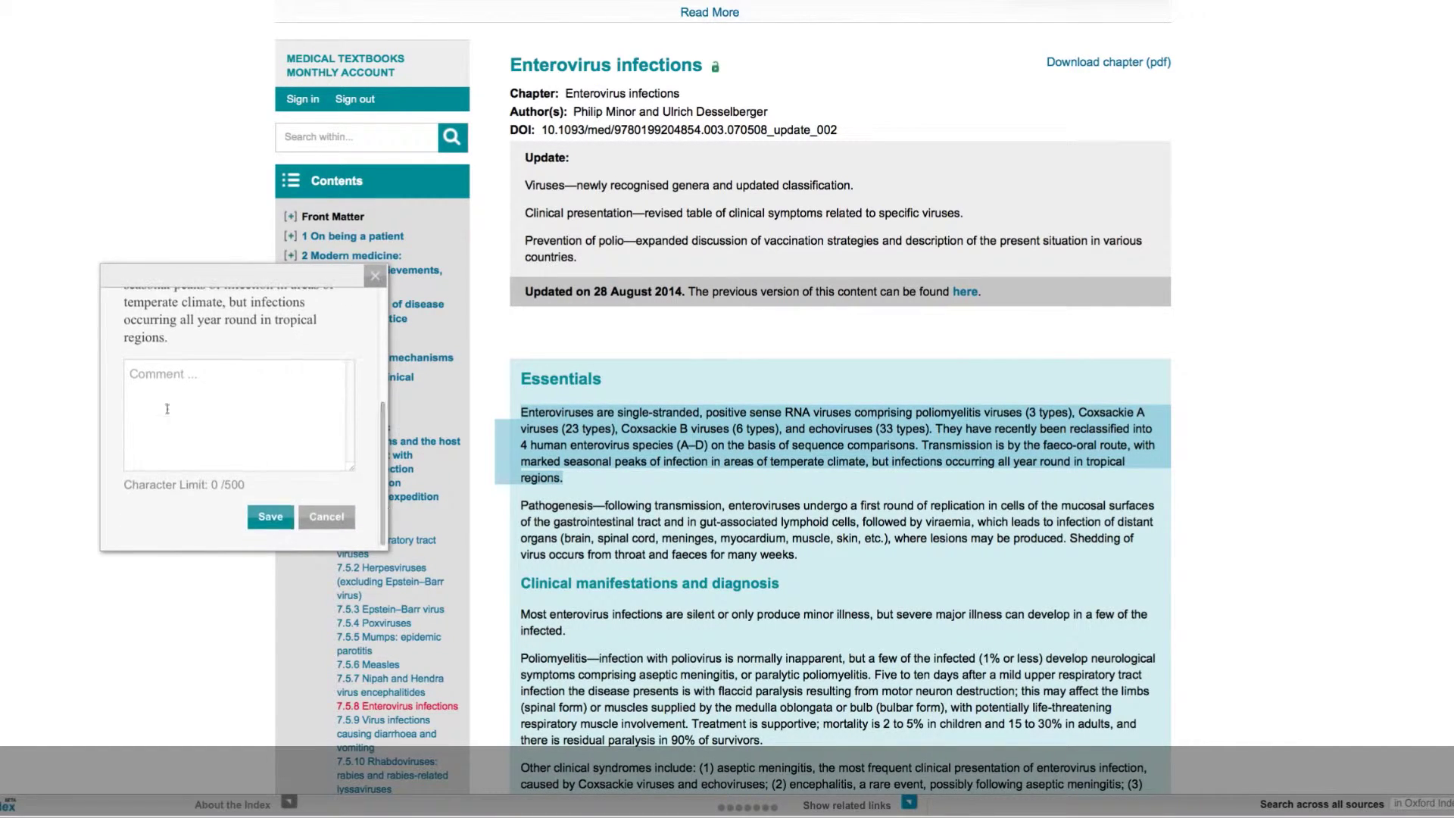
{"action": "left_click", "coordinate": [139, 379]}
{"action": "type", "text": "Share with the class"}
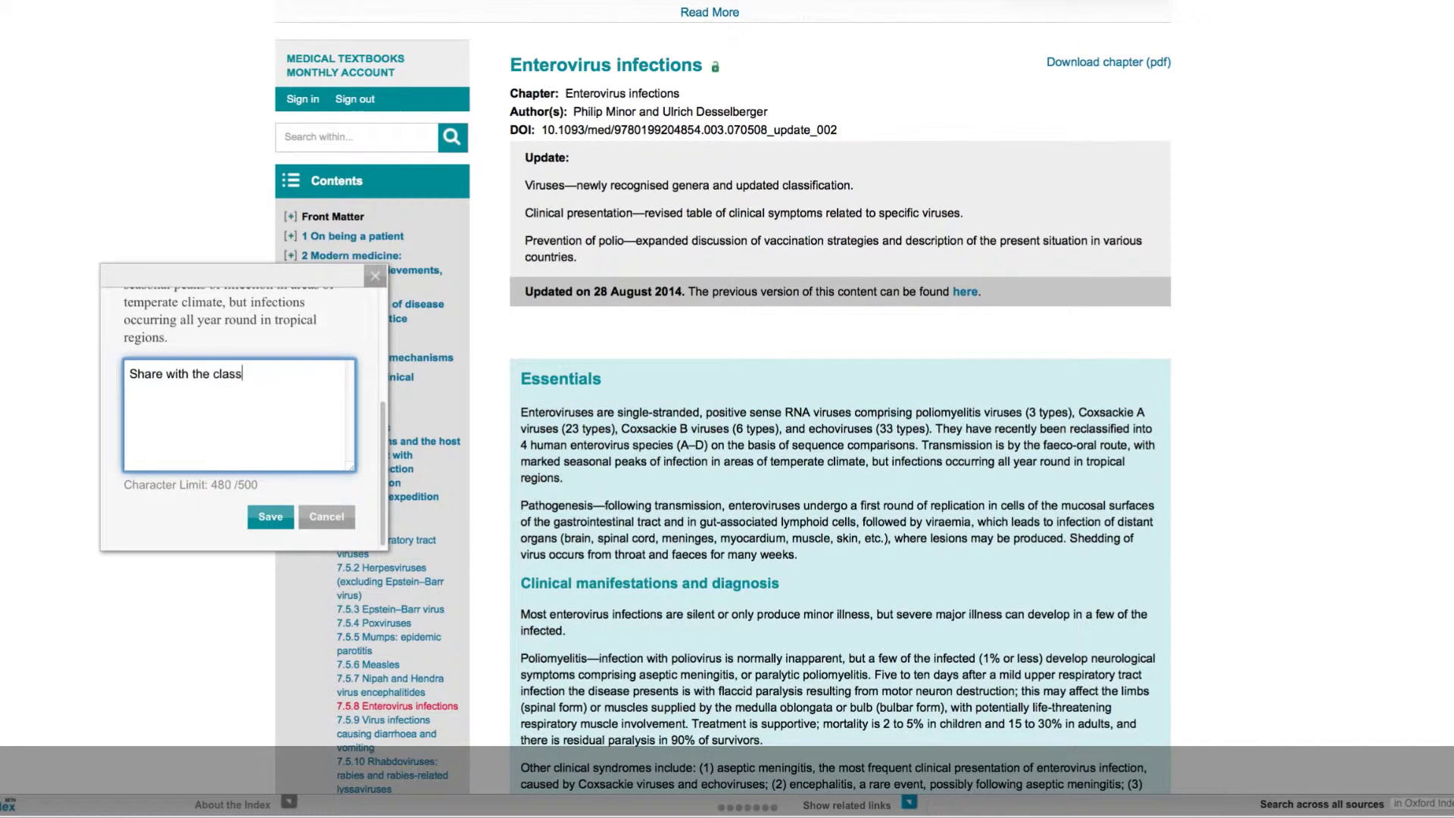
{"action": "left_click", "coordinate": [263, 520]}
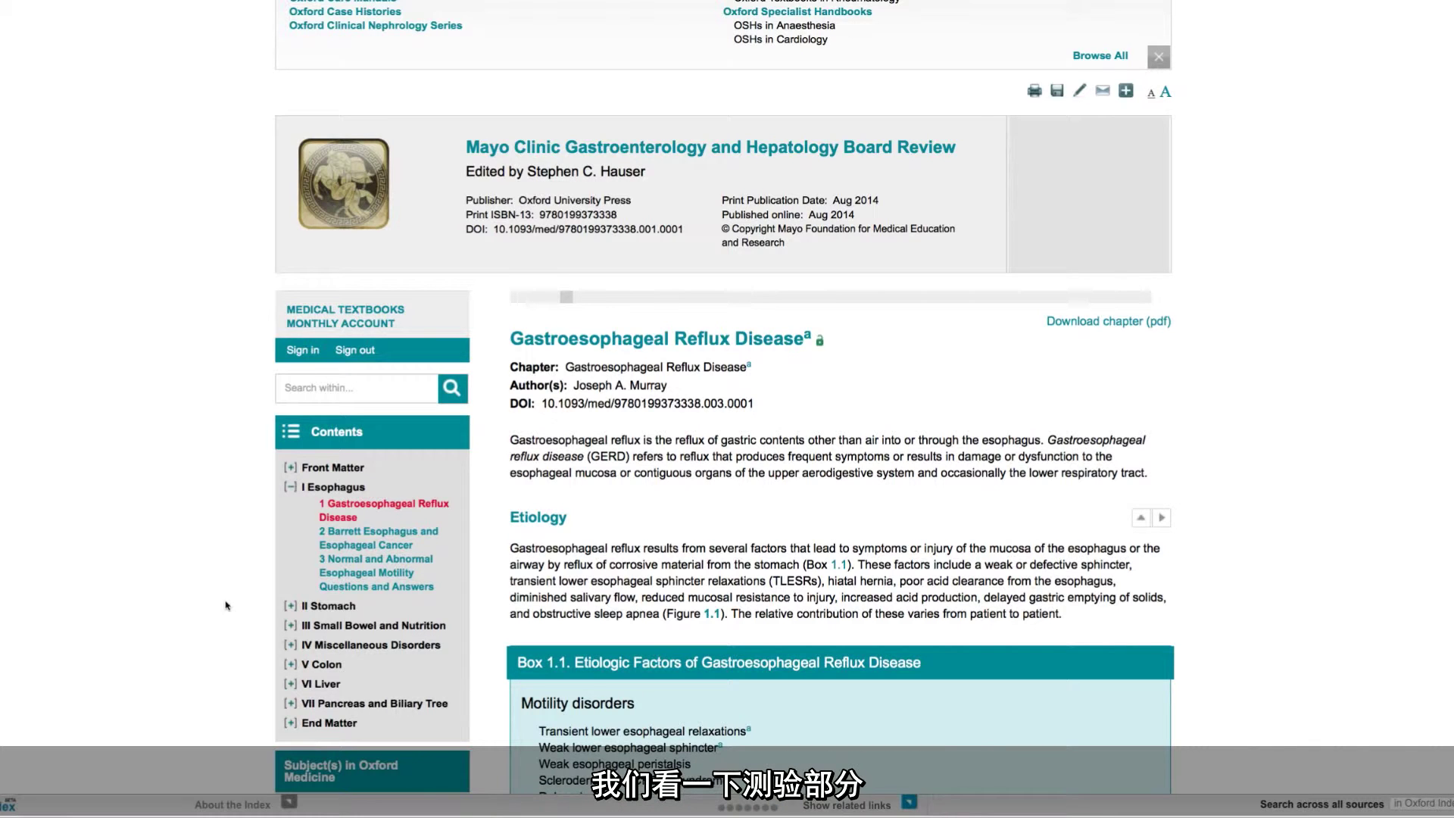
Go from the Questions and Answers chapter to its questions on Oxford e-Learning
{"action": "left_click", "coordinate": [361, 590]}
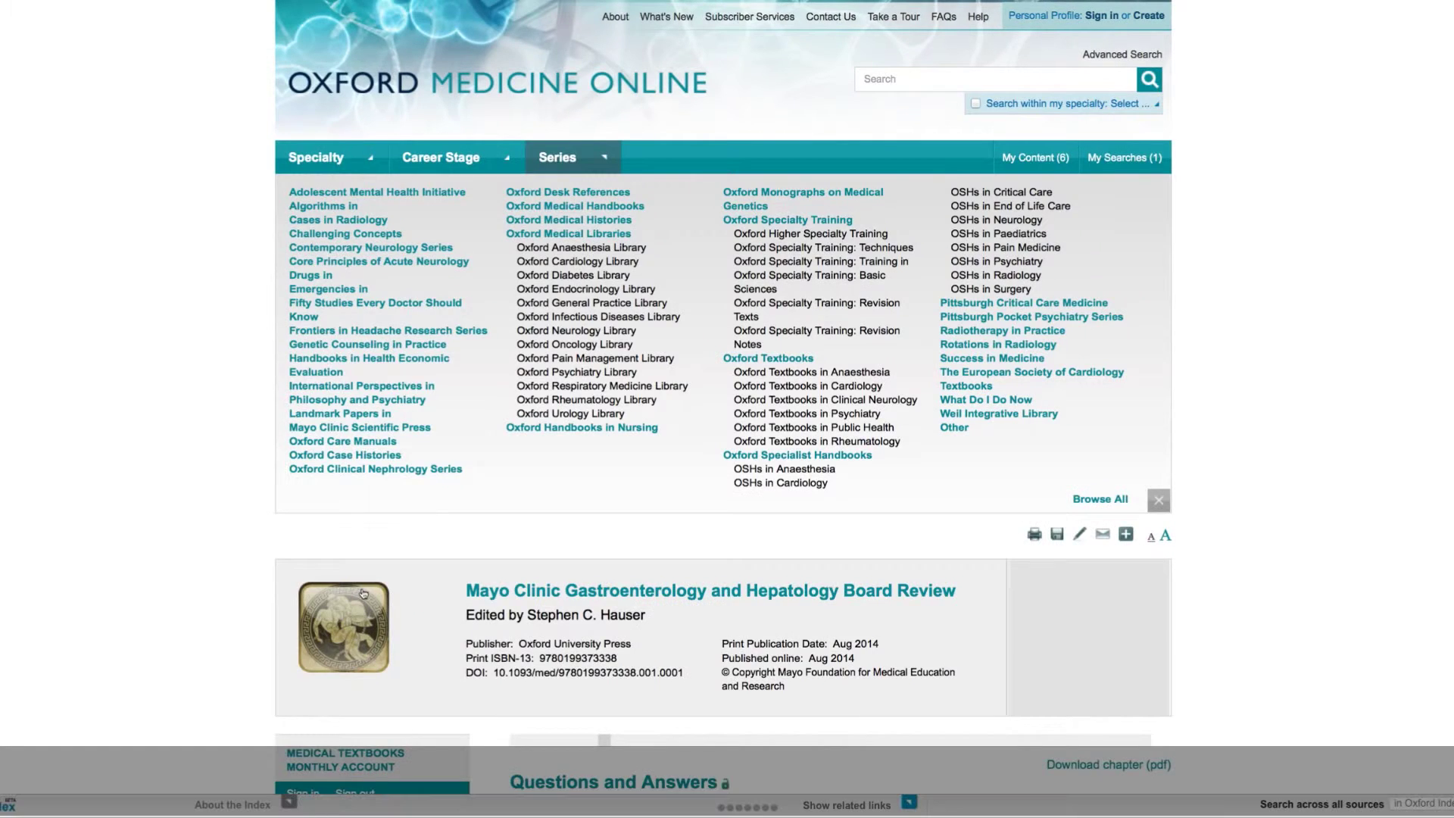
{"action": "scroll", "coordinate": [364, 590], "scroll_direction": "down", "scroll_amount": 8}
{"action": "scroll", "coordinate": [372, 590], "scroll_direction": "down", "scroll_amount": 3}
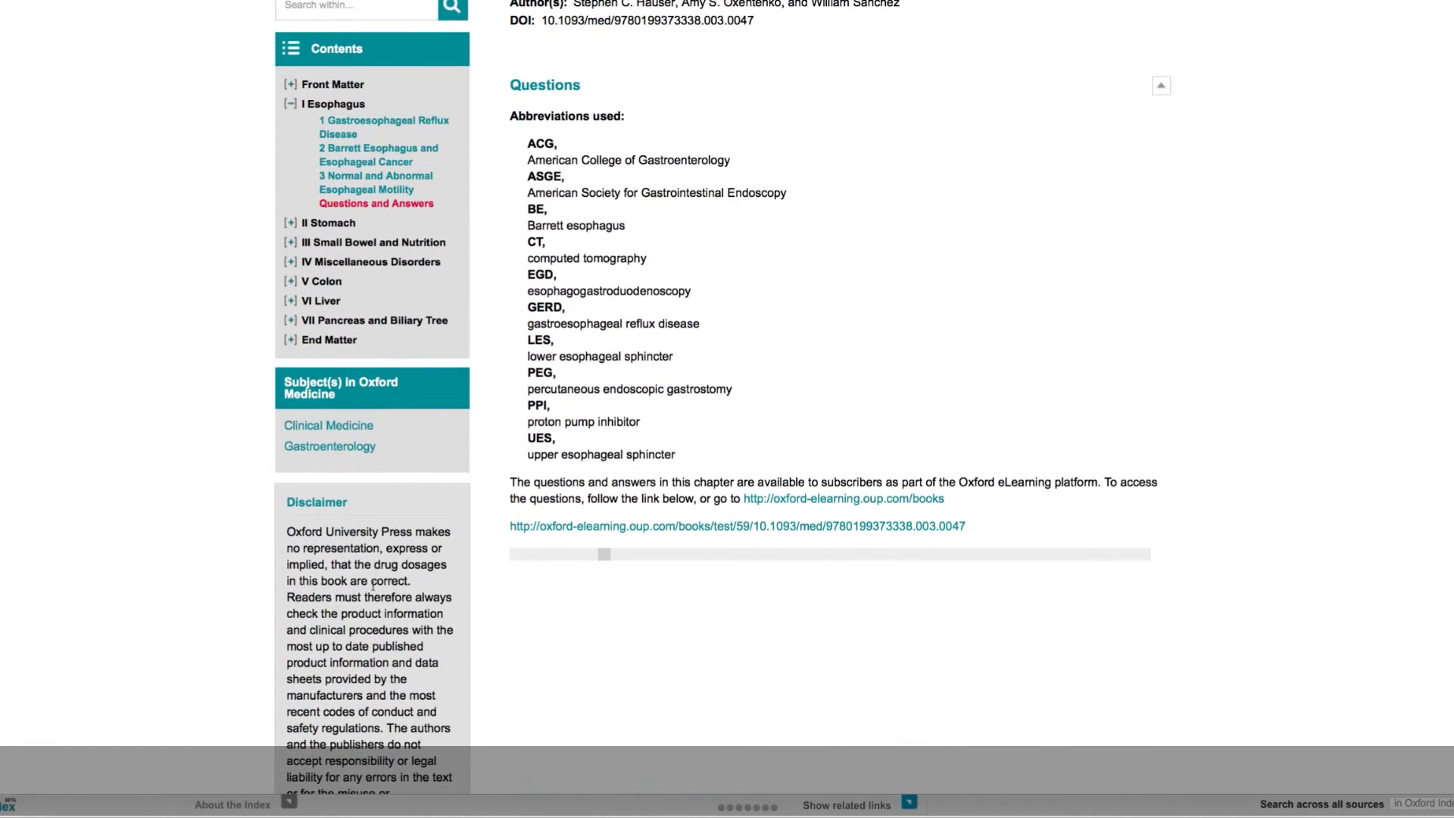
{"action": "left_click", "coordinate": [624, 530]}
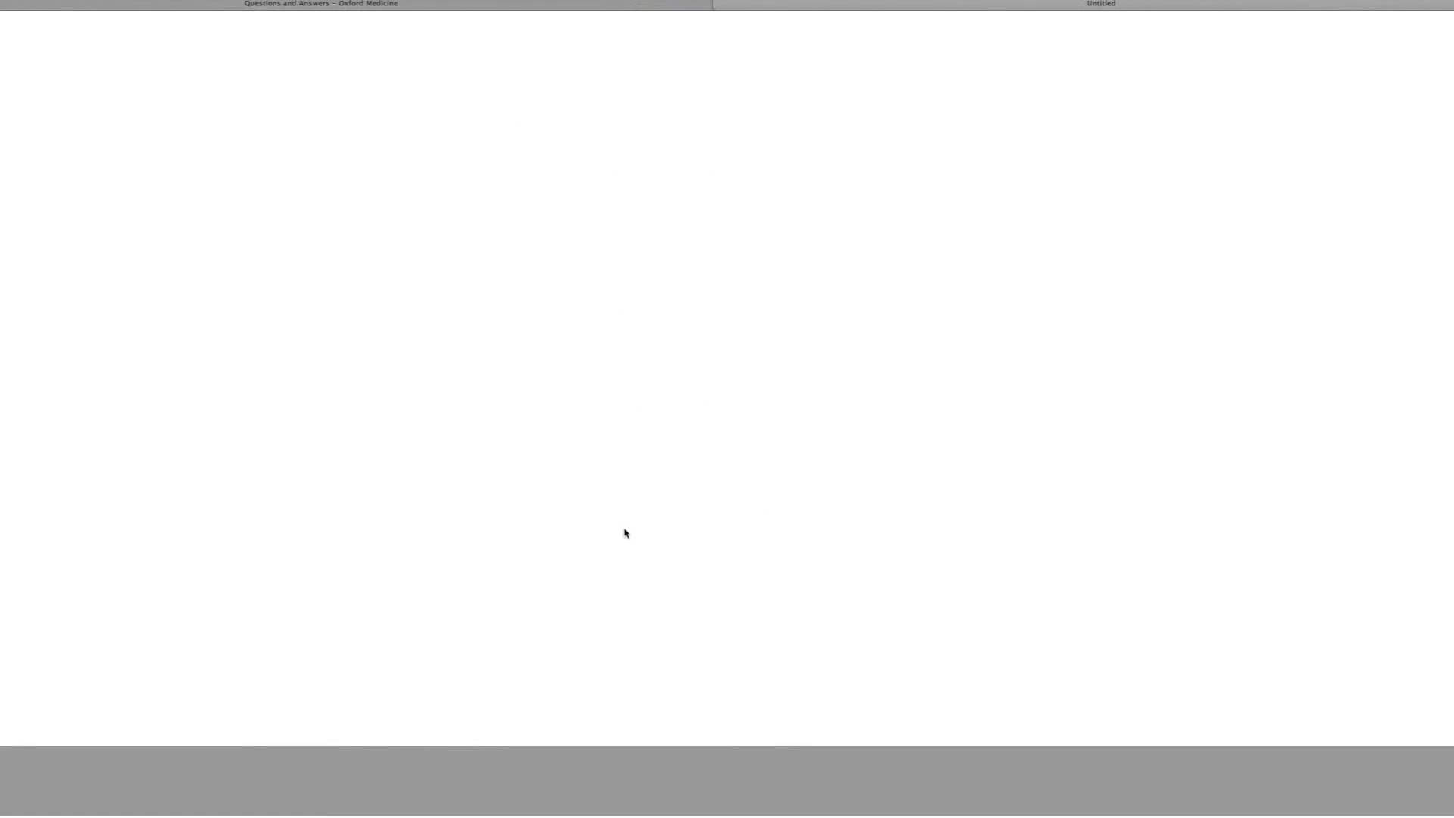
Take the Section 1 test, answering Upper endoscopy, Antinuclear antibody and ambulatory pH-impedance for Q1–Q3
{"action": "left_click", "coordinate": [864, 378]}
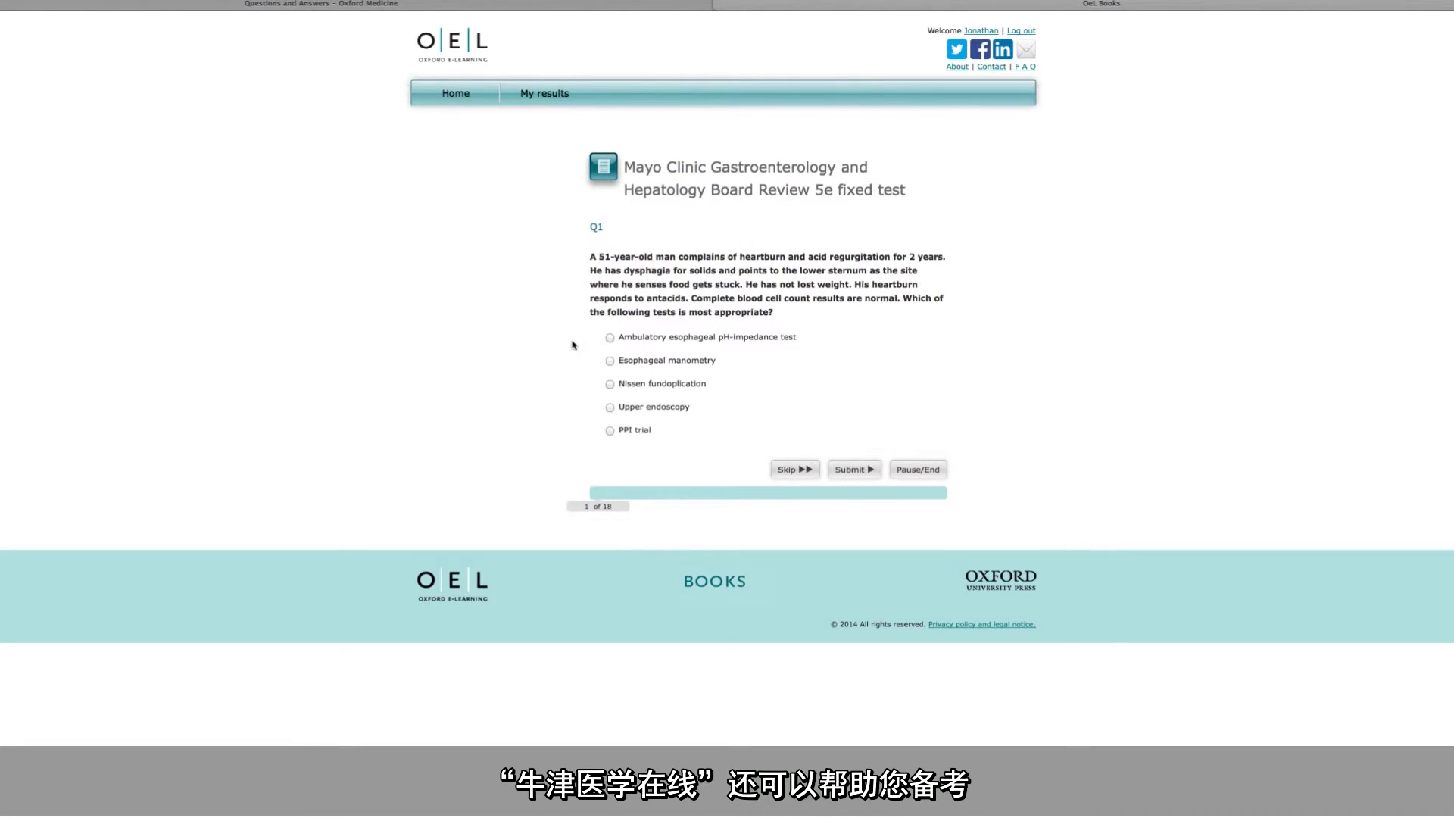
{"action": "left_click", "coordinate": [610, 410]}
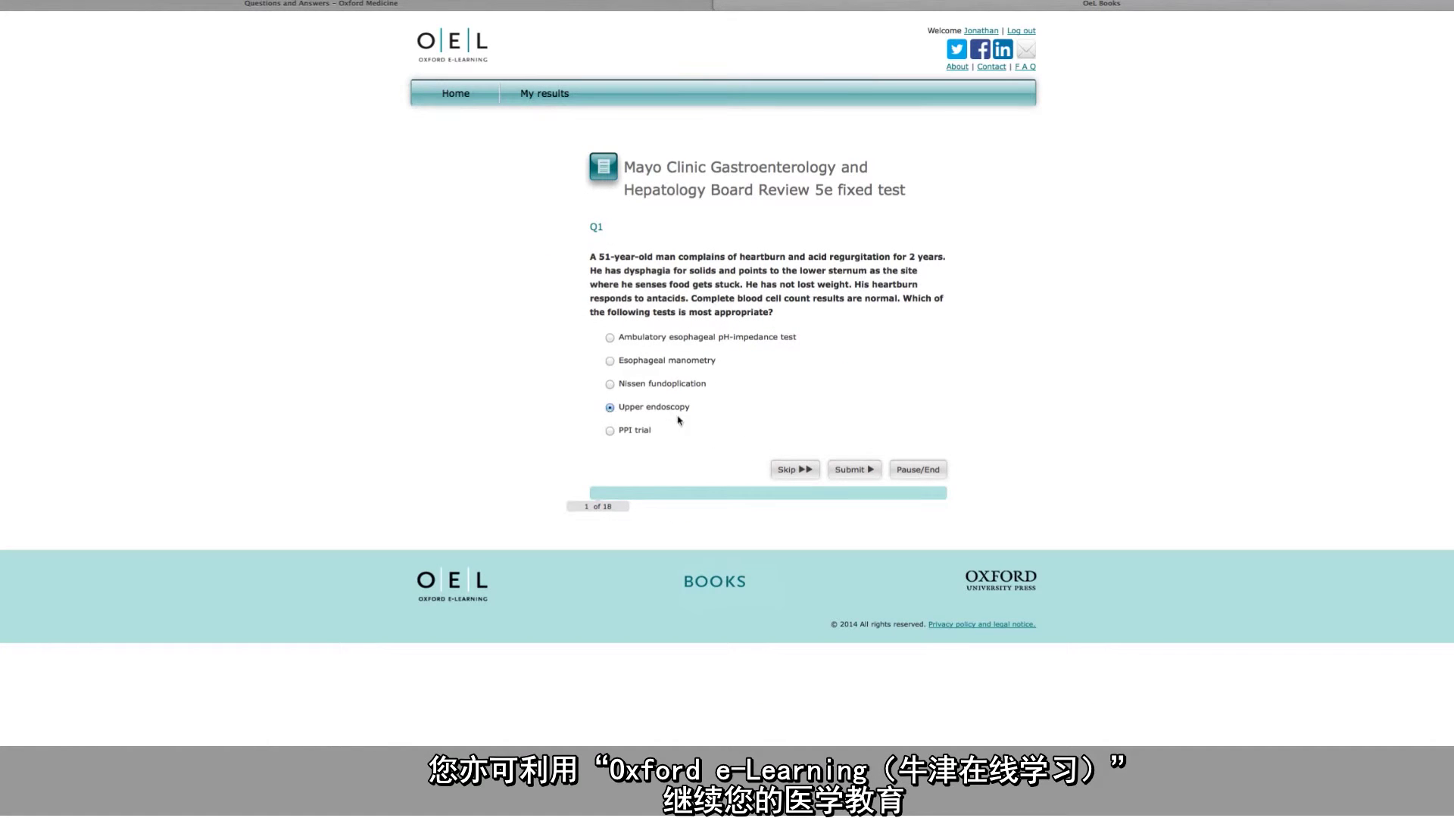
{"action": "left_click", "coordinate": [854, 471]}
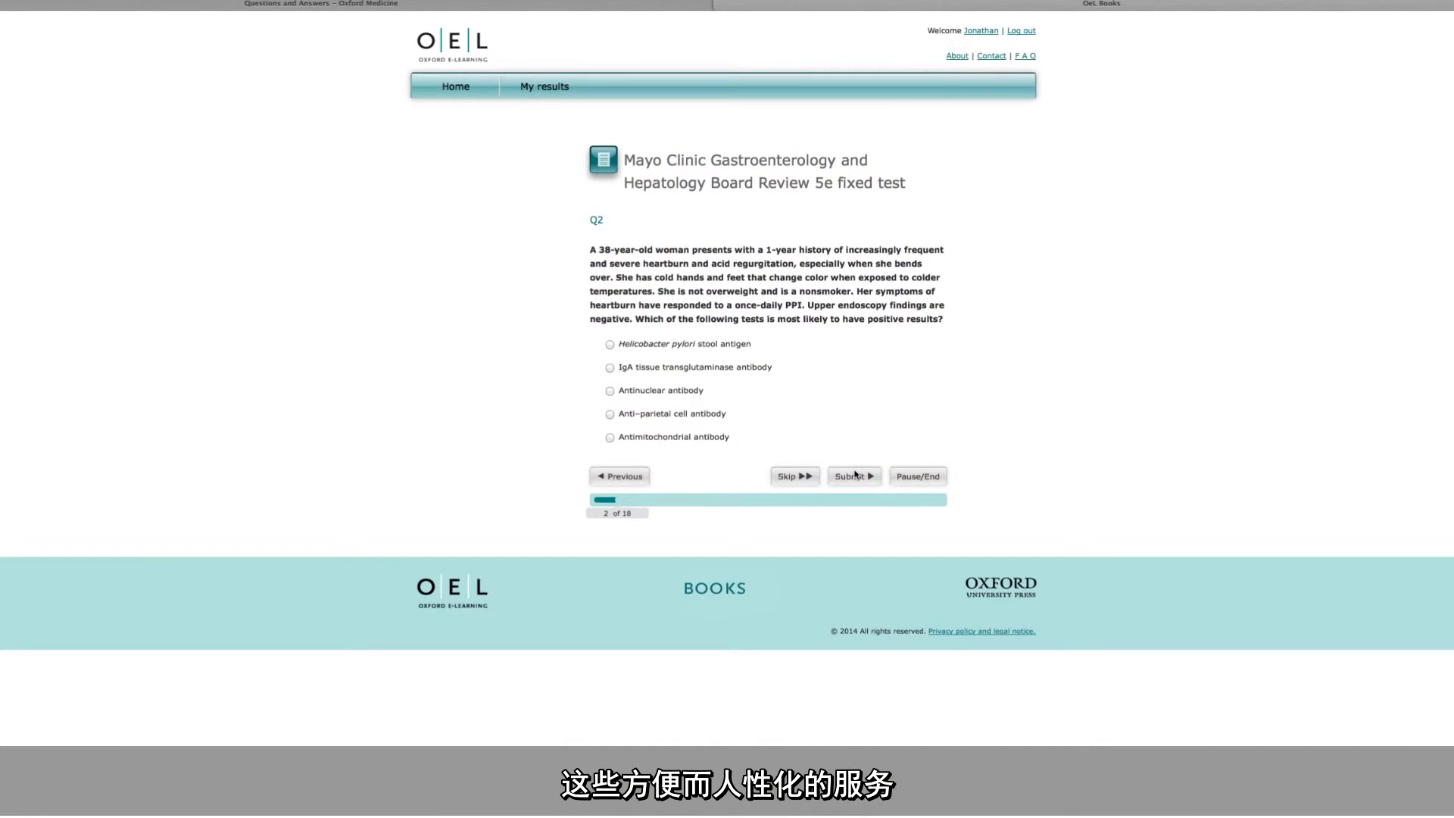
{"action": "left_click", "coordinate": [610, 399]}
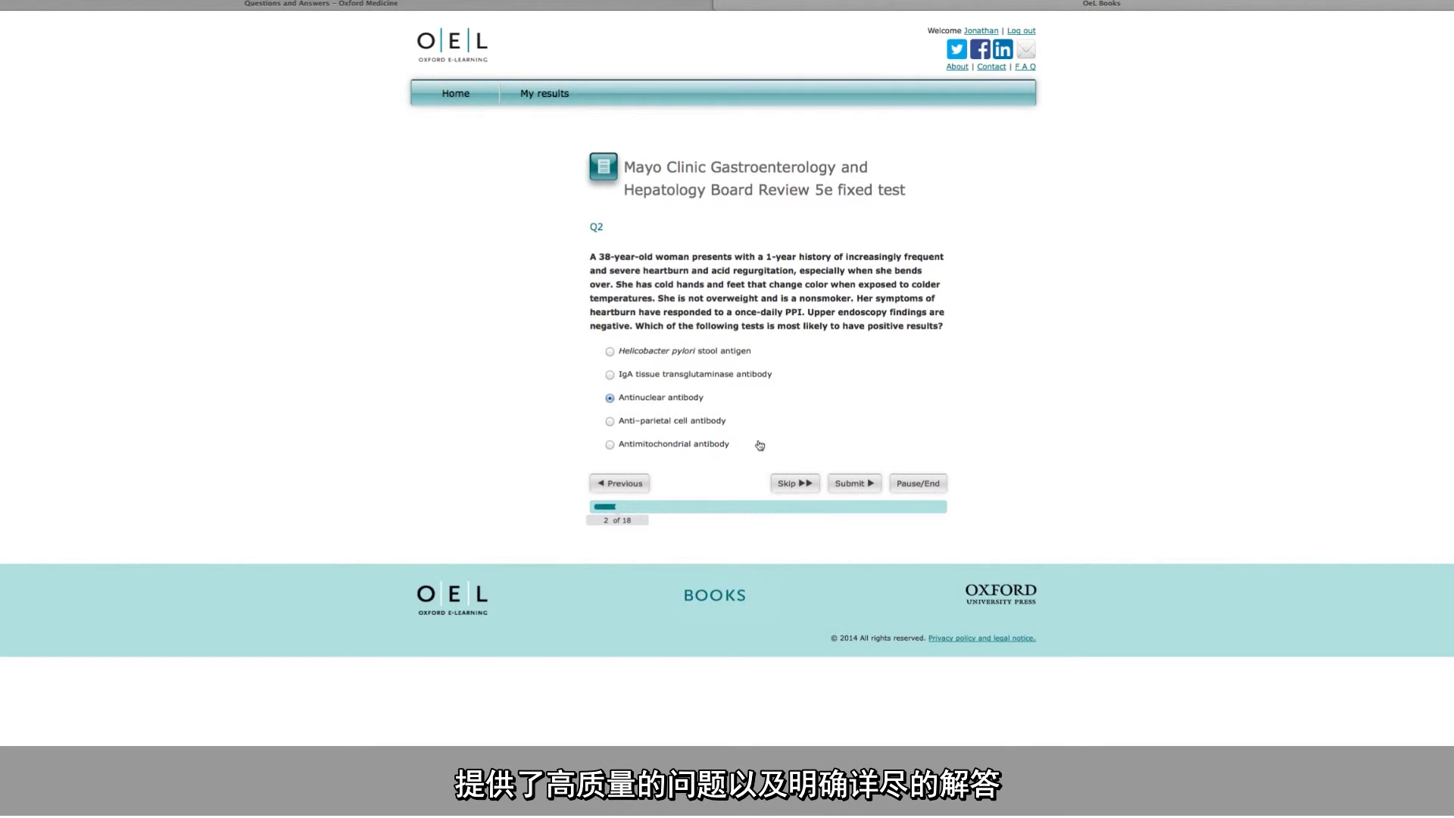
{"action": "left_click", "coordinate": [846, 487]}
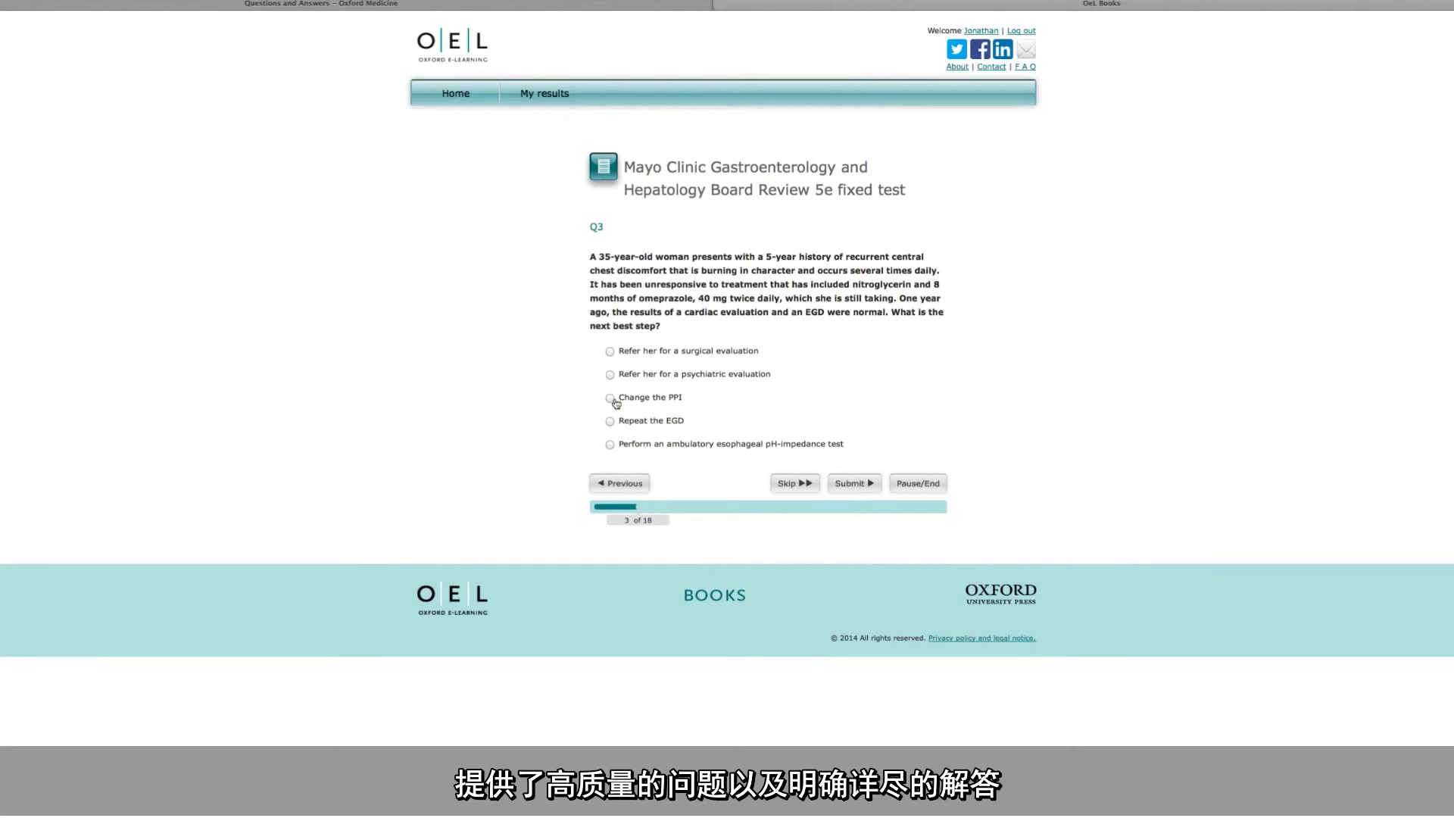
{"action": "left_click", "coordinate": [610, 445]}
{"action": "left_click", "coordinate": [862, 485]}
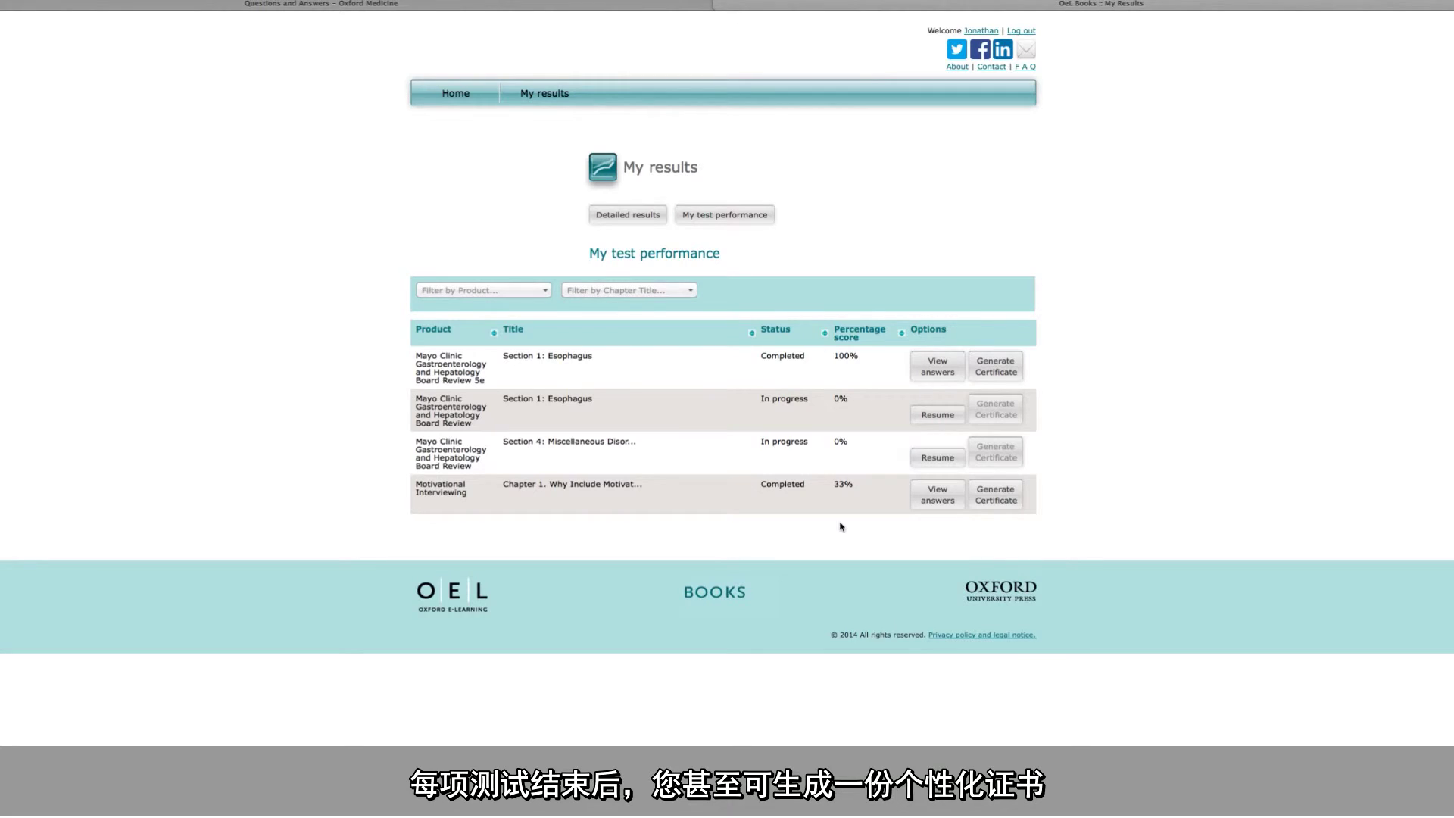
{"action": "mouse_move", "coordinate": [980, 394]}
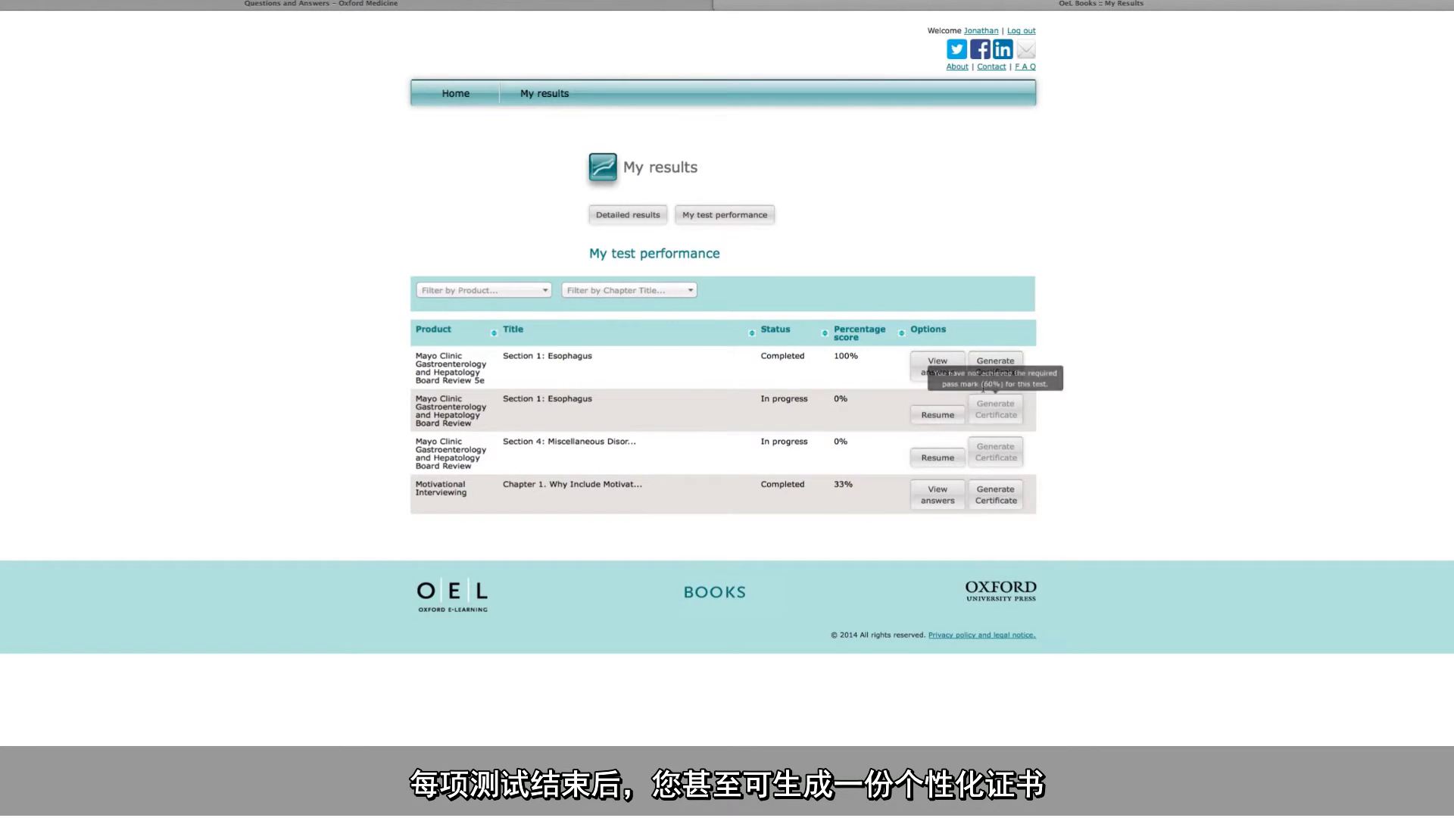